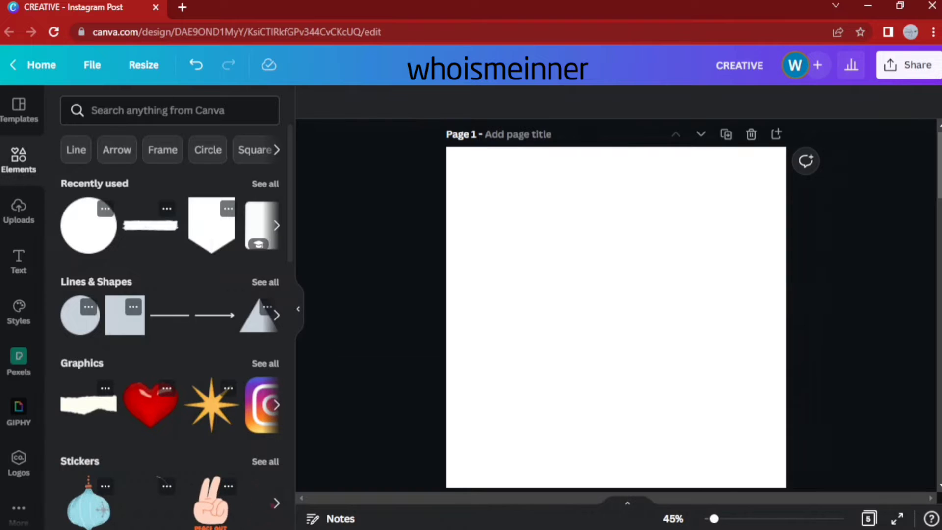
Step: Search the elements library for "bohemian" and limit the results to graphics
left_click(162, 110)
type("bohemi")
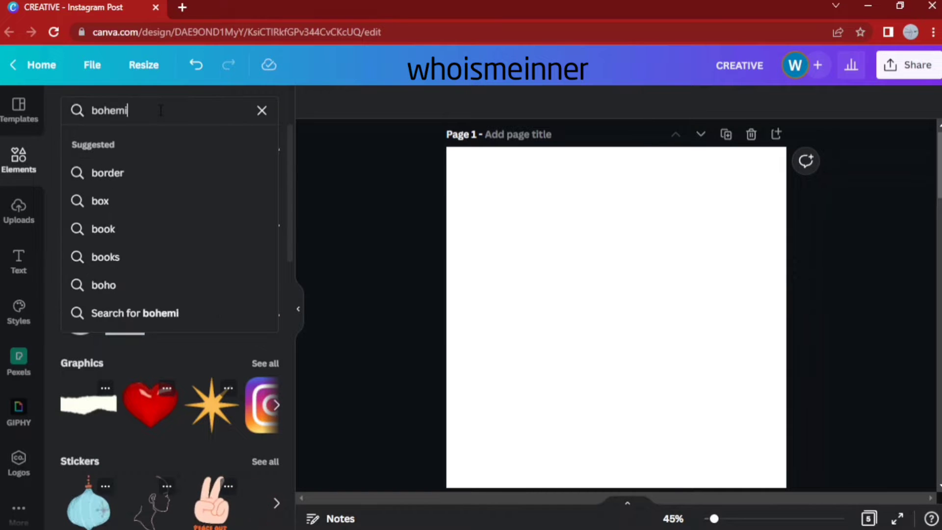
type("an")
key("Return")
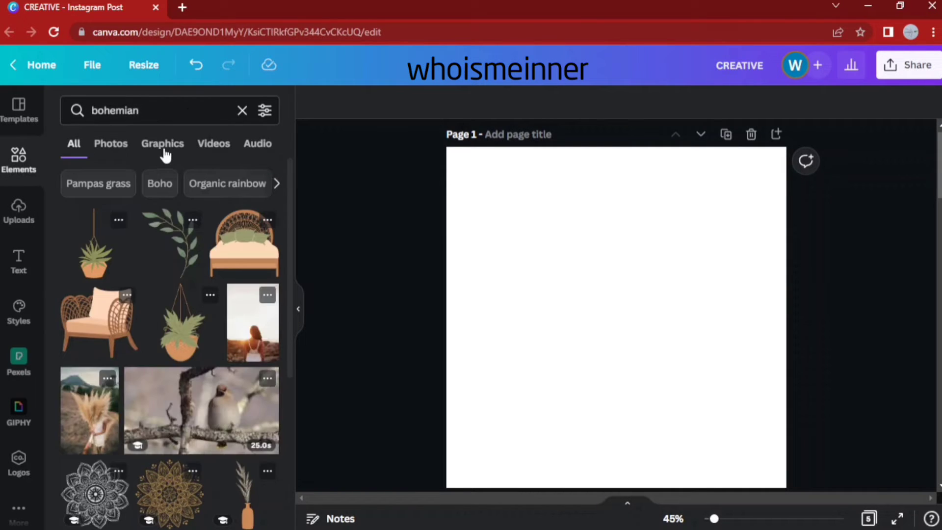
left_click(164, 149)
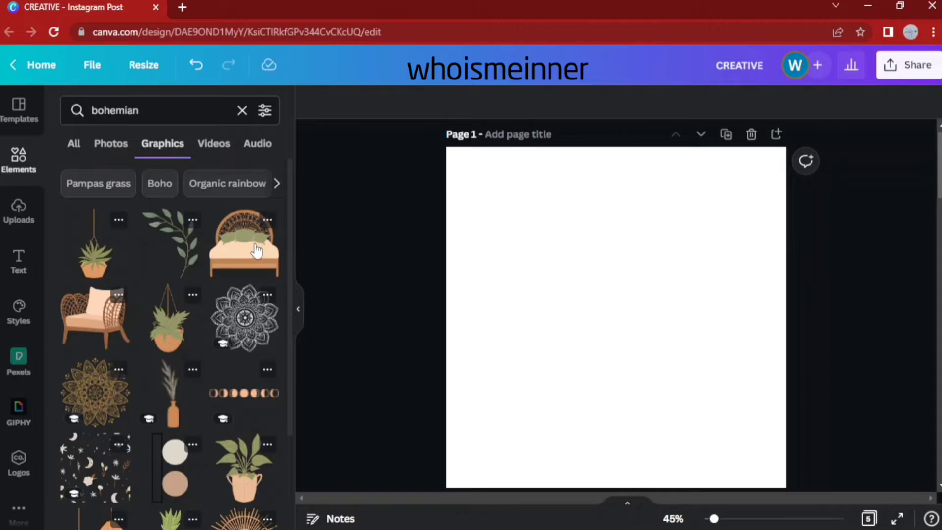
Step: Add the rattan bed and the hanging basket plant to page 1, scaled down side by side in the upper row
left_click(256, 250)
left_click_drag(676, 379, 544, 238)
scroll(165, 323, "down", 3)
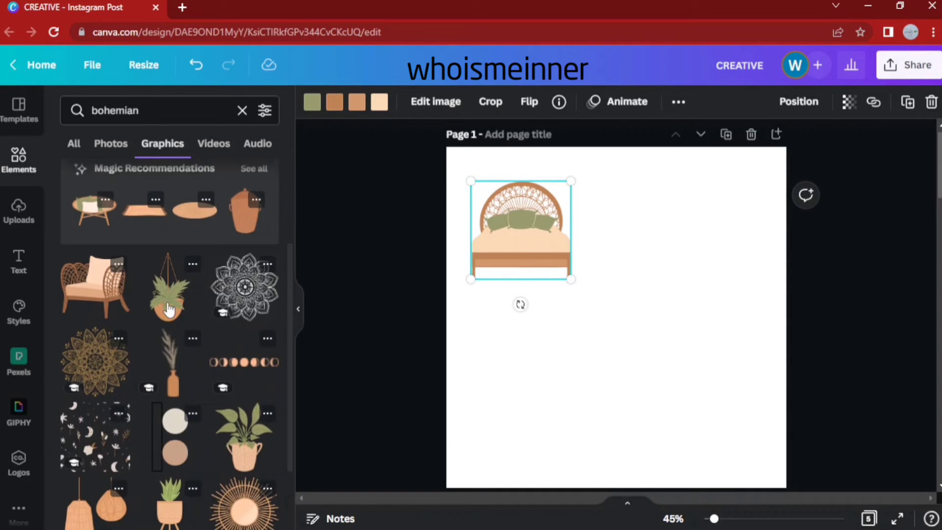
left_click(168, 310)
left_click_drag(654, 385, 626, 262)
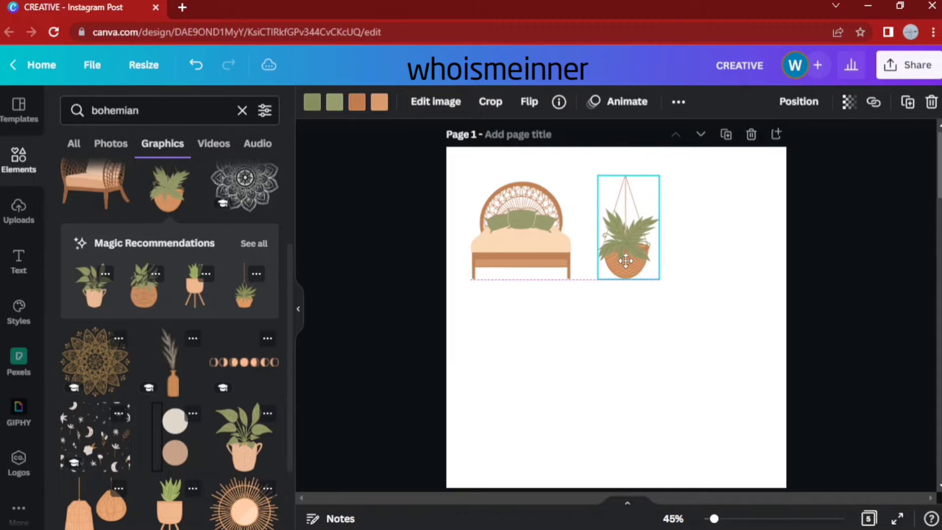
Step: Add the leafy plant in the two-handled pot, shrink it and place it at the end of the upper row
scroll(271, 396, "down", 2)
left_click(245, 388)
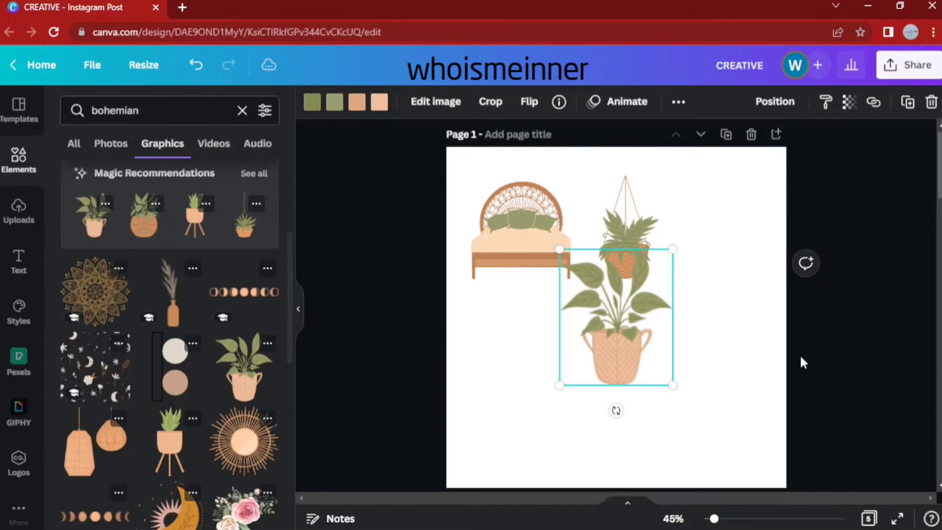
left_click_drag(660, 372, 651, 358)
left_click_drag(613, 330, 732, 249)
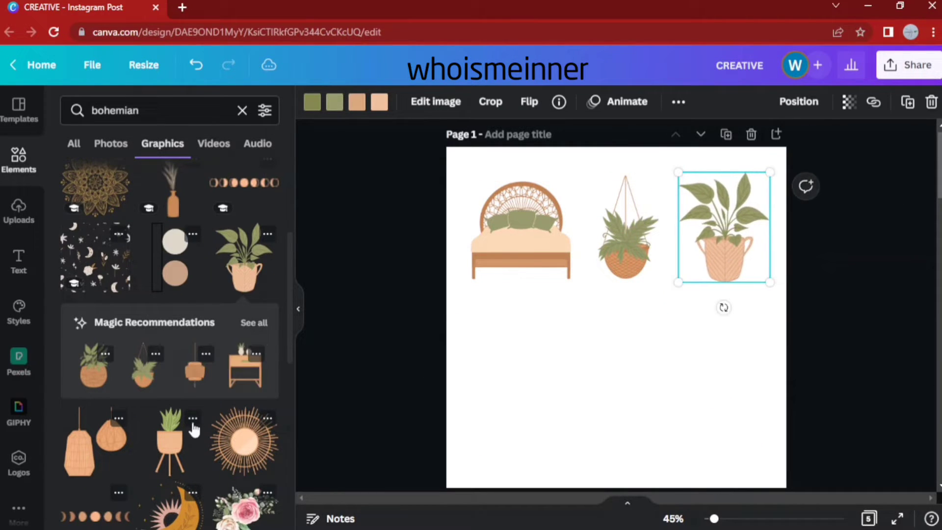
Step: Add the round sunburst mirror graphic, scale it down and place it directly below the bed
scroll(187, 376, "down", 3)
left_click(251, 321)
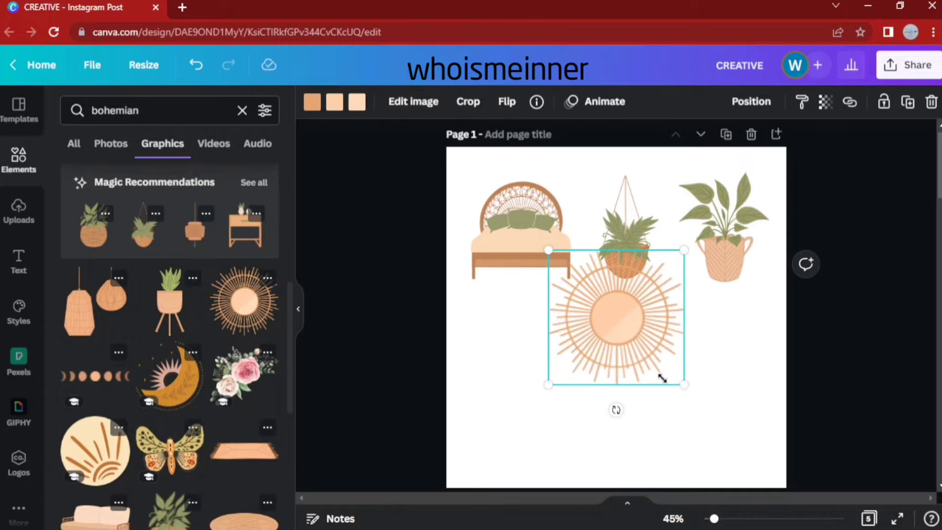
left_click_drag(661, 378, 648, 366)
left_click_drag(620, 329, 536, 386)
left_click_drag(588, 429, 564, 405)
left_click_drag(534, 360, 533, 356)
Step: Add the pink watercolor feather, shrink it and place it to the right of the sunburst mirror
scroll(166, 466, "down", 5)
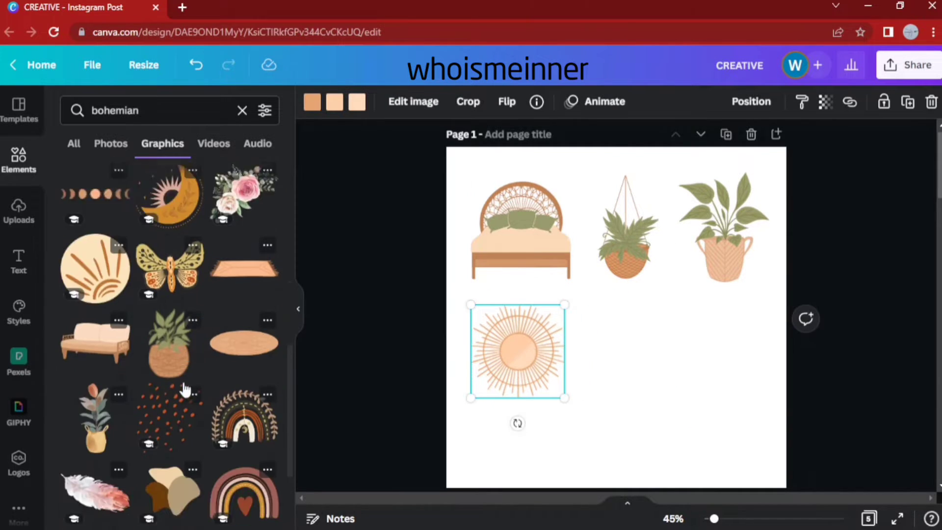
scroll(211, 388, "down", 3)
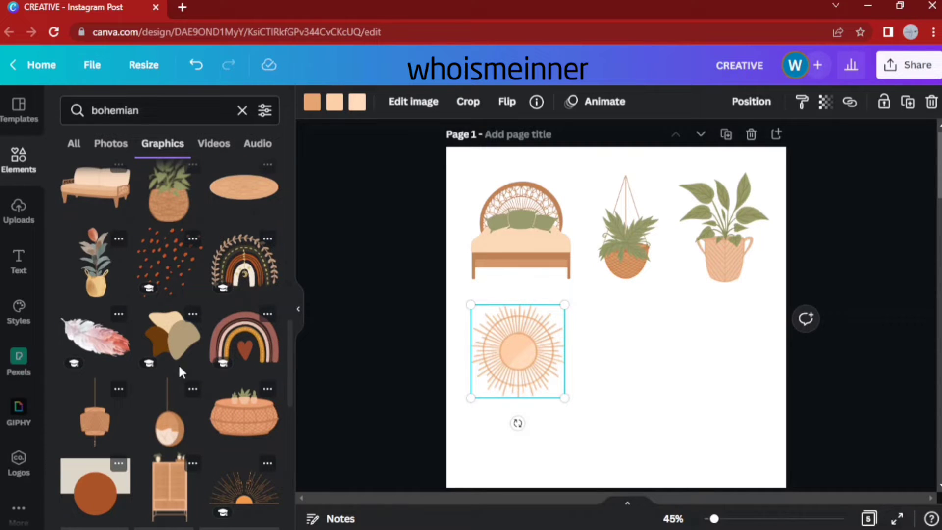
left_click(105, 345)
left_click_drag(753, 389, 607, 311)
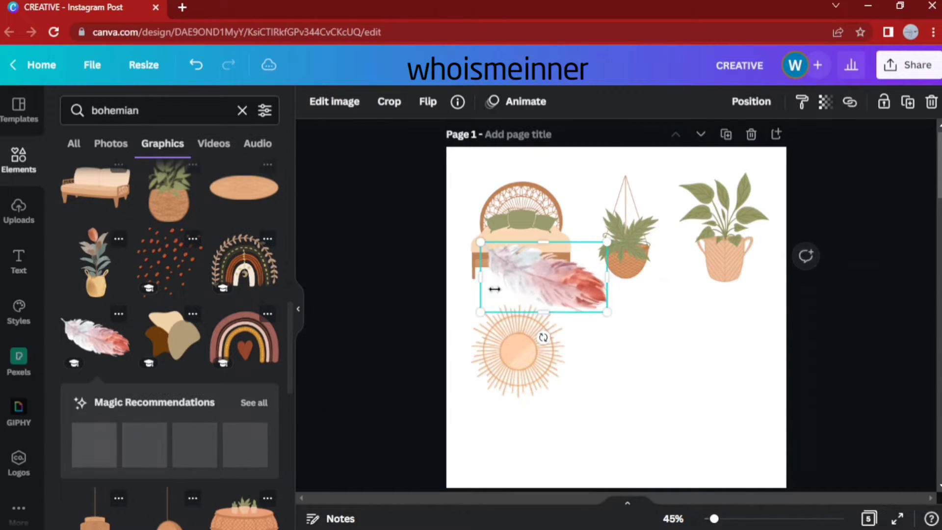
left_click_drag(494, 289, 616, 370)
Step: Place the half-sun with rays below the sunburst mirror and the scaled-down line-art seated woman below the feather
scroll(245, 397, "down", 3)
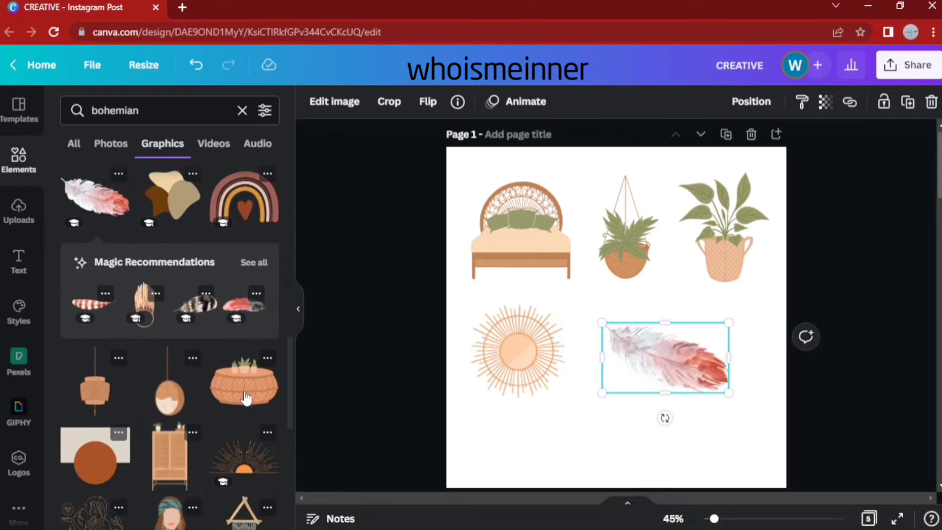
left_click_drag(259, 460, 581, 472)
scroll(119, 271, "down", 8)
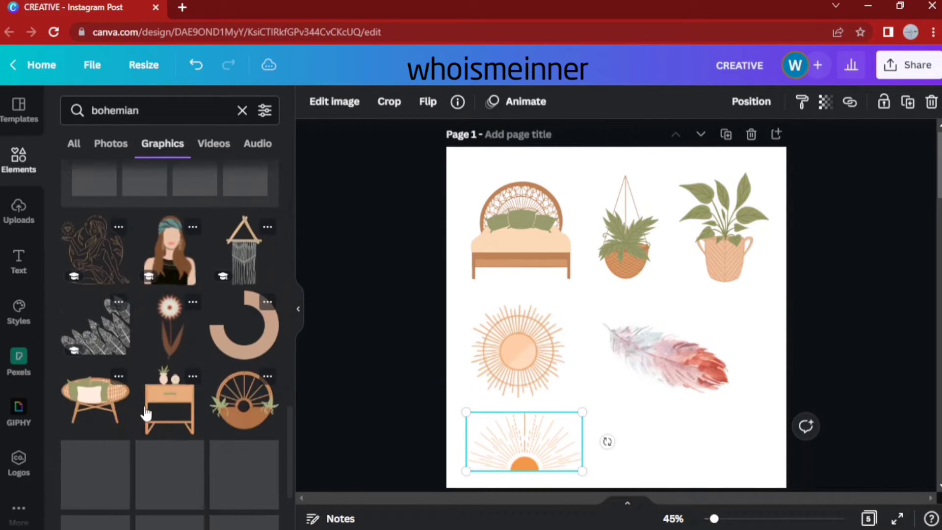
left_click(112, 269)
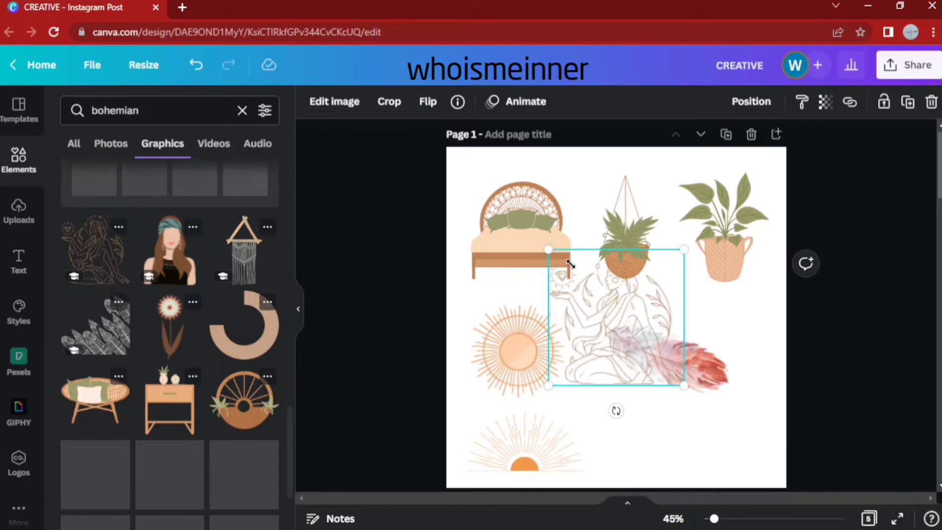
left_click_drag(570, 264, 650, 412)
left_click_drag(632, 344, 702, 444)
Step: Clear the previous search and search the graphics for "bohemian wall art" to fill the blank page 2
left_click(241, 111)
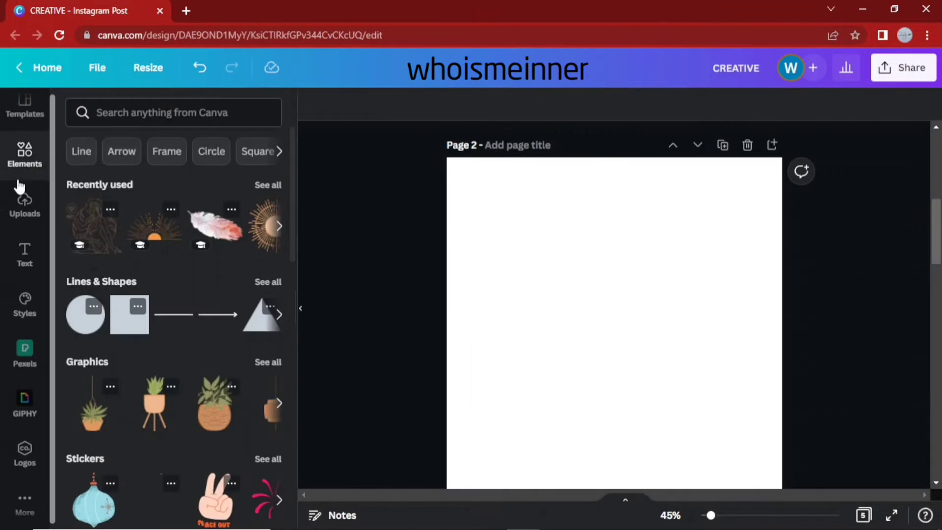
left_click(157, 111)
type("boh")
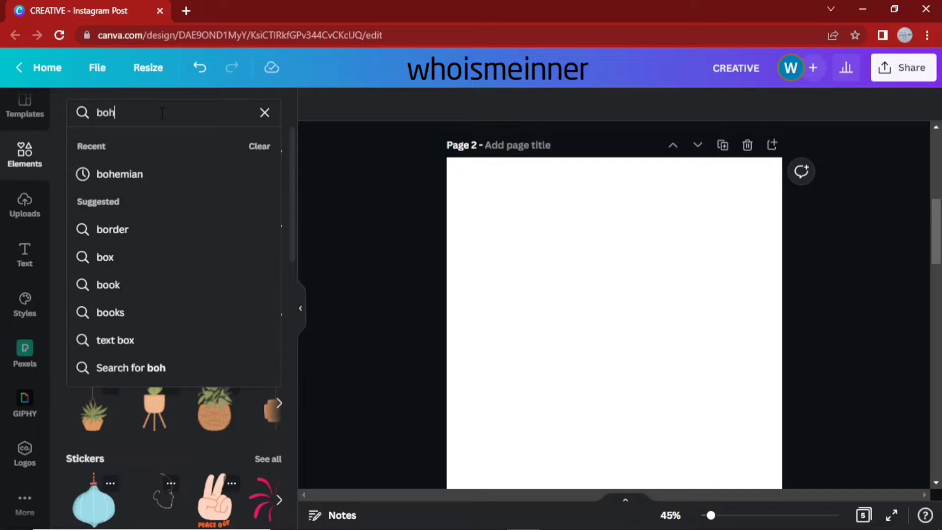
type("emian wall art")
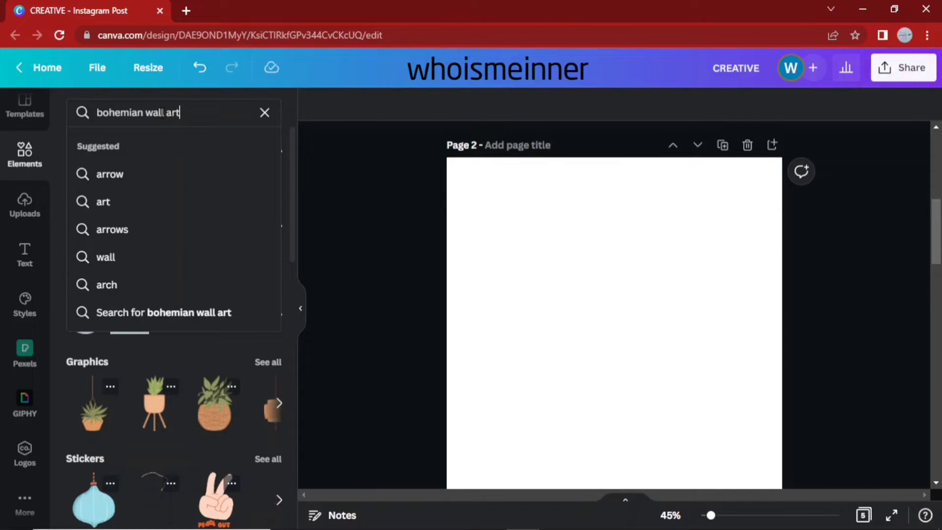
key("Return")
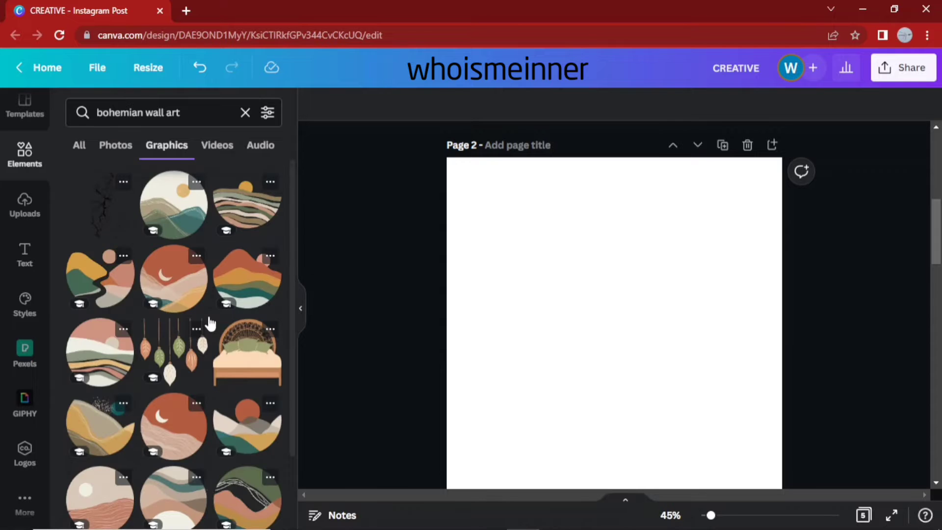
Step: Add the round crescent-moon landscape to page 2, shrink it and place it in the page's upper left corner
left_click(170, 290)
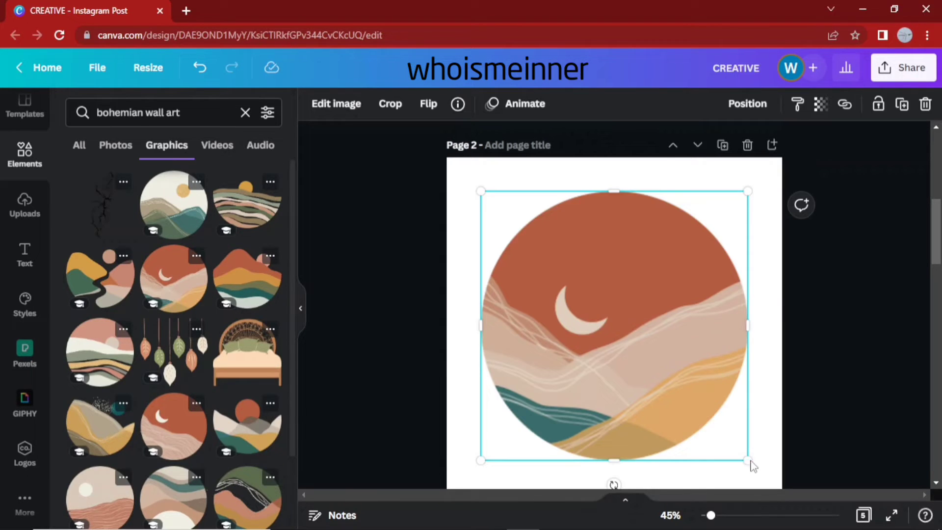
left_click_drag(748, 461, 603, 311)
left_click_drag(559, 261, 537, 246)
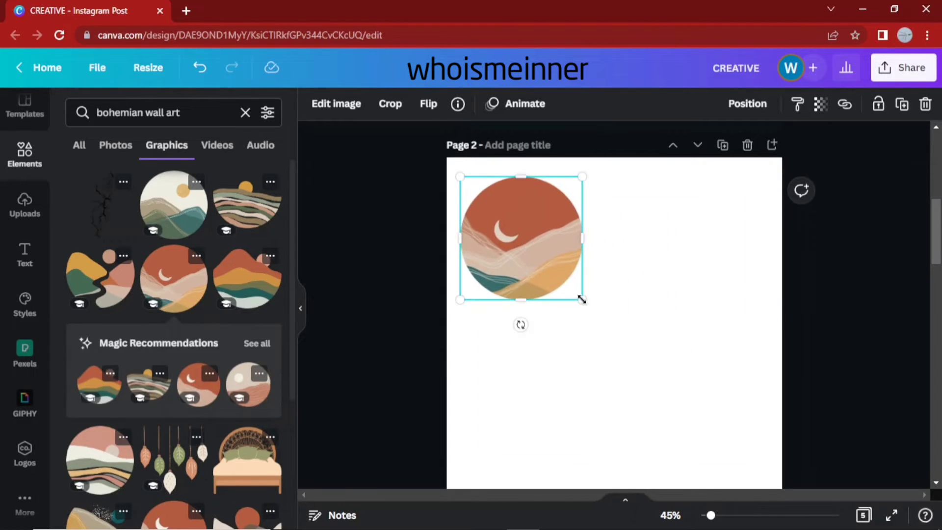
left_click_drag(582, 299, 552, 269)
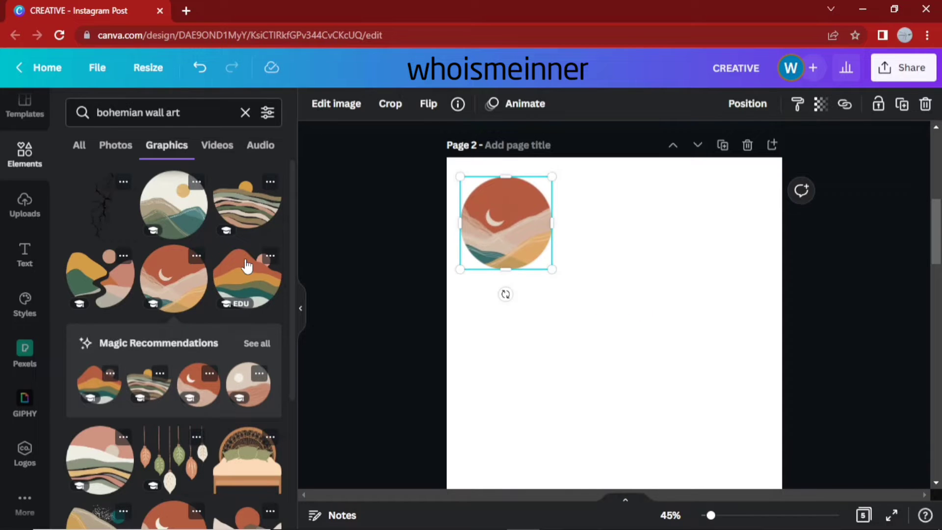
Step: Add the layered mountain landscape with the pink sun, scaled down beside the round moon landscape
left_click(247, 266)
left_click_drag(748, 443, 655, 226)
left_click_drag(711, 288, 625, 236)
left_click(652, 237)
Step: Add the colored hanging leaves graphic, shrink it and place it at the right end of page 2's first row
scroll(196, 430, "down", 3)
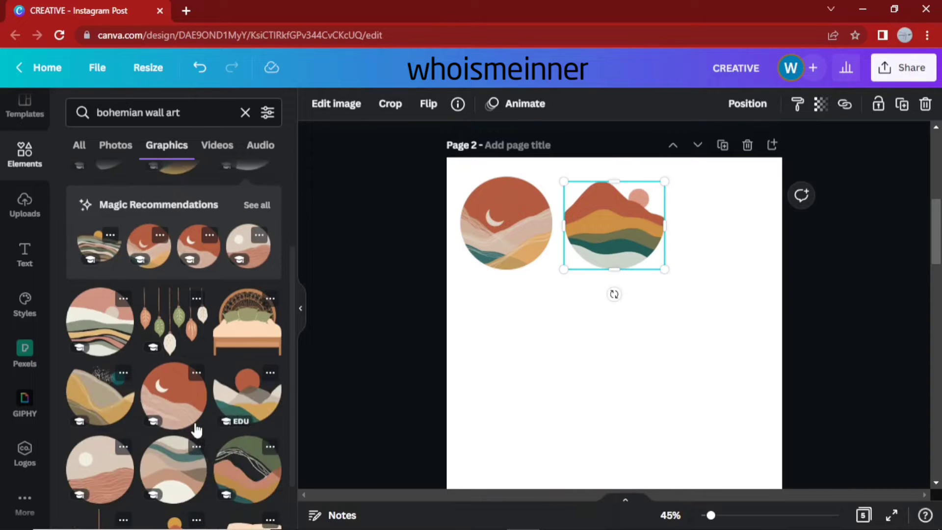
left_click(179, 332)
left_click_drag(680, 392, 634, 347)
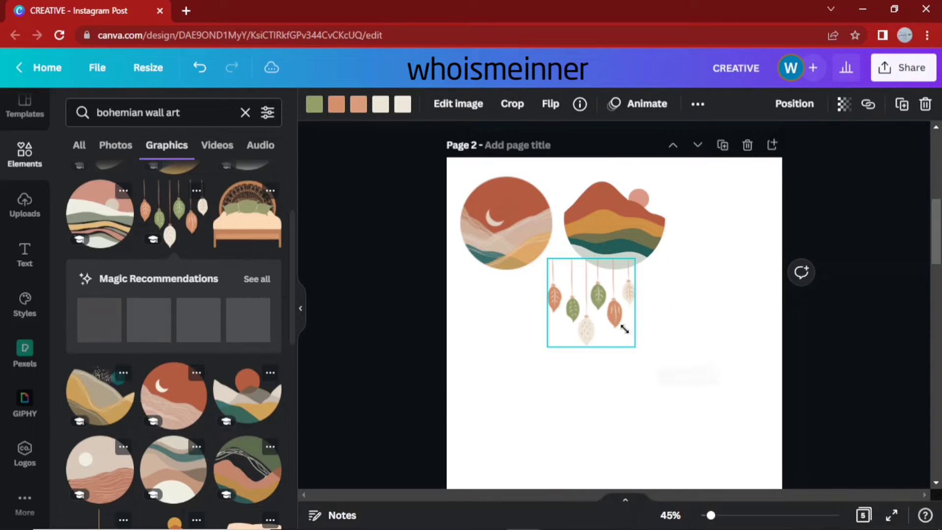
left_click(622, 395)
left_click_drag(595, 317, 727, 239)
Step: Add the mountain landscape with the yellow sun and teal hill, scaled down below the round moon landscape
scroll(223, 414, "down", 5)
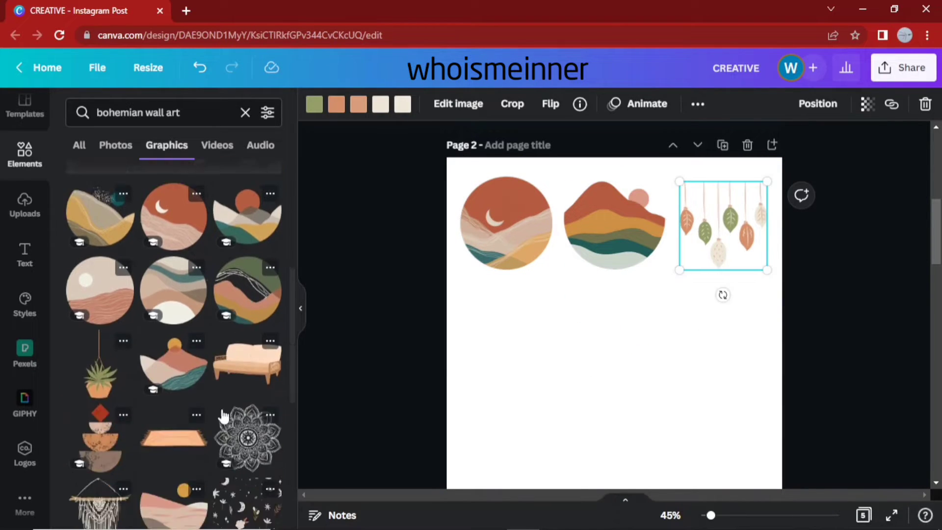
left_click_drag(752, 435, 618, 329)
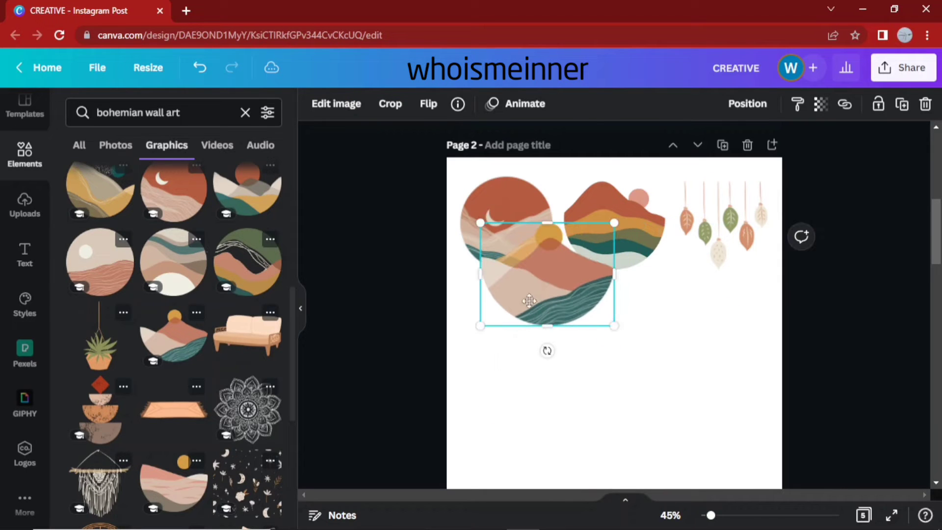
left_click_drag(530, 299, 550, 360)
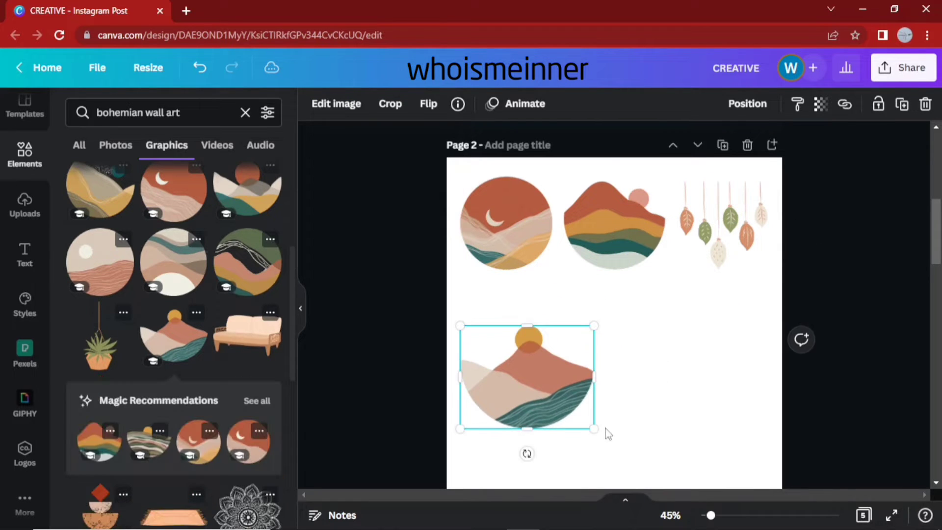
left_click_drag(593, 427, 513, 354)
Step: Add the hanging potted plant to the middle of page 2's second row and scale it down to fit the row
scroll(219, 294, "up", 2)
scroll(218, 294, "down", 2)
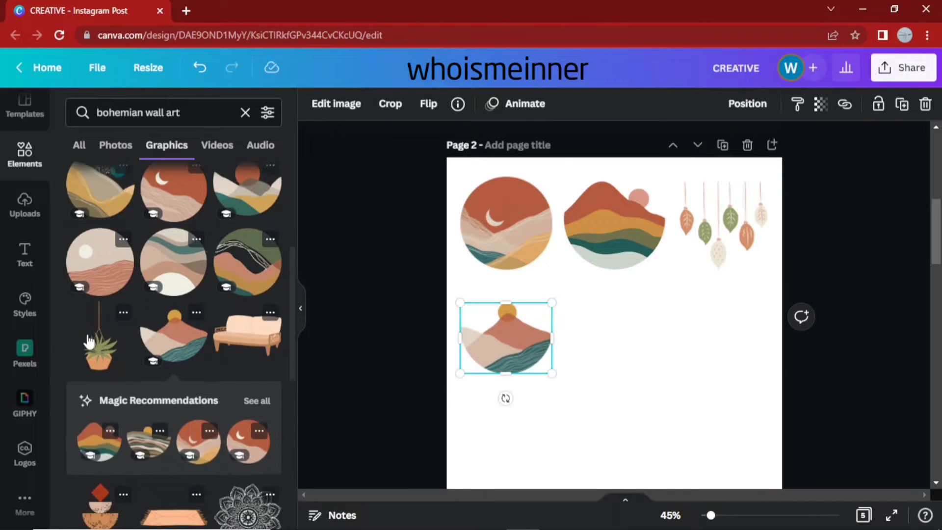
left_click(98, 338)
left_click_drag(582, 260, 594, 284)
left_click_drag(609, 364, 593, 358)
left_click(678, 362)
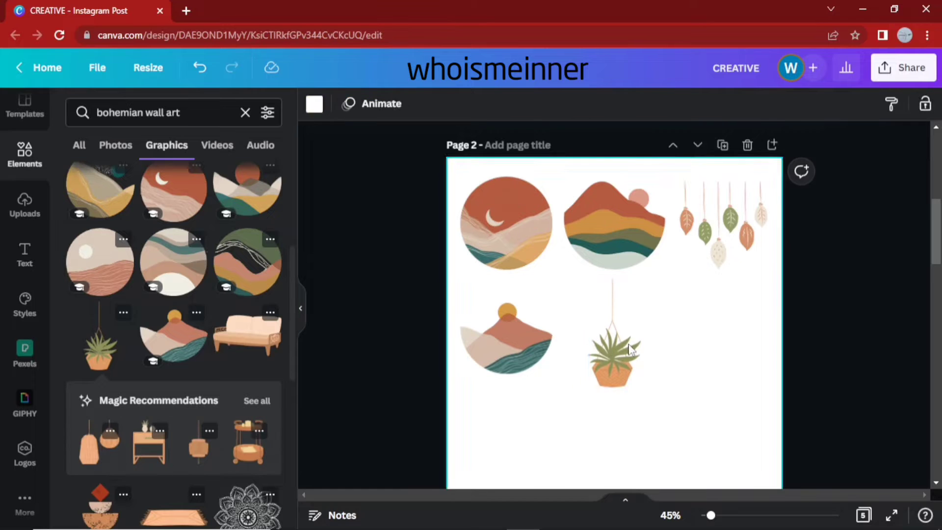
left_click(637, 385)
left_click_drag(637, 385, 625, 377)
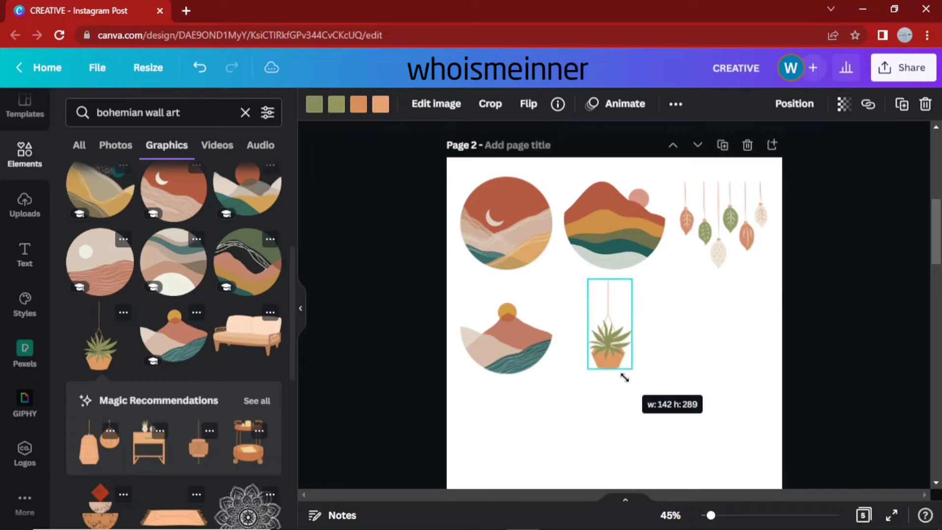
left_click(595, 420)
Step: Add the moon-and-flowers pattern, shrink it and place it at the right end of page 2's second row
scroll(274, 393, "down", 5)
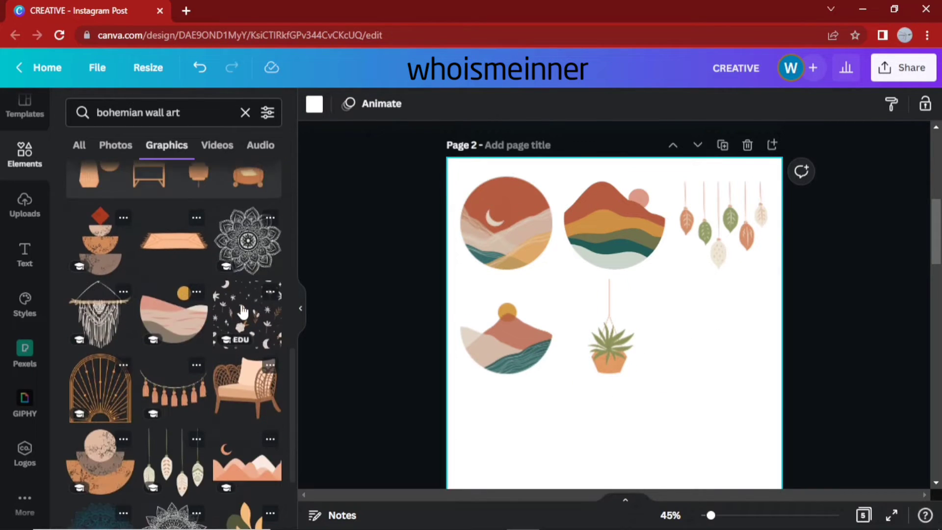
left_click(243, 310)
left_click_drag(750, 460, 594, 305)
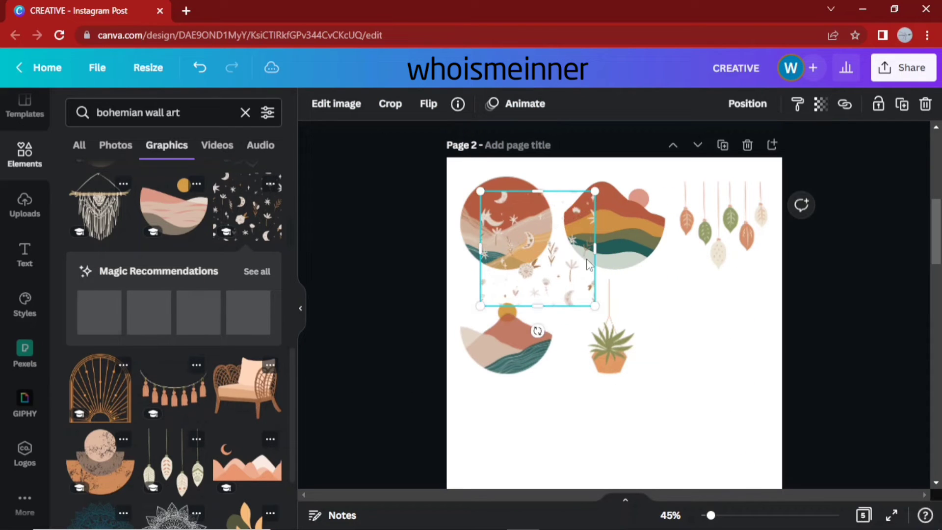
left_click_drag(588, 265, 761, 353)
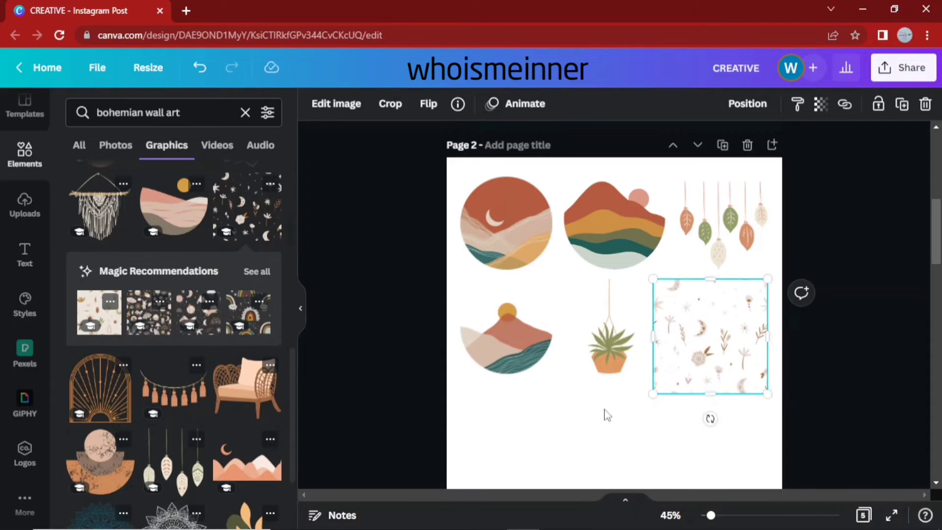
left_click(525, 426)
Step: Add the brown vase with palm and monstera leaves, scaled down below the yellow-sun landscape on page 2
scroll(235, 437, "down", 4)
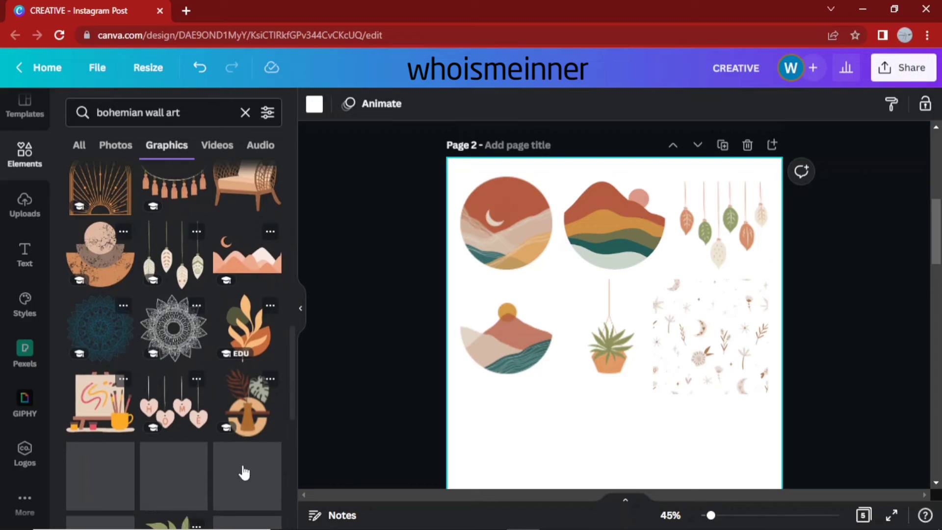
left_click(249, 414)
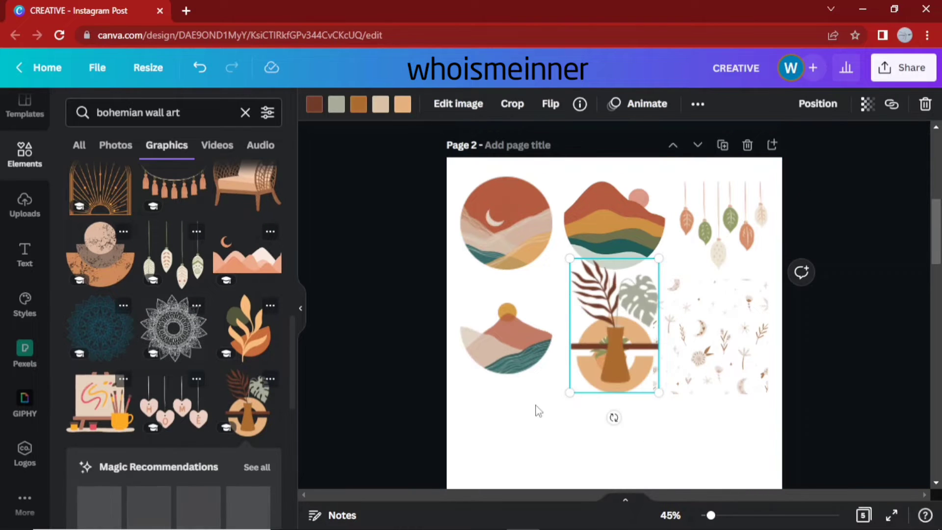
left_click_drag(657, 388, 538, 436)
left_click_drag(525, 399, 525, 435)
left_click(547, 452)
scroll(211, 421, "down", 4)
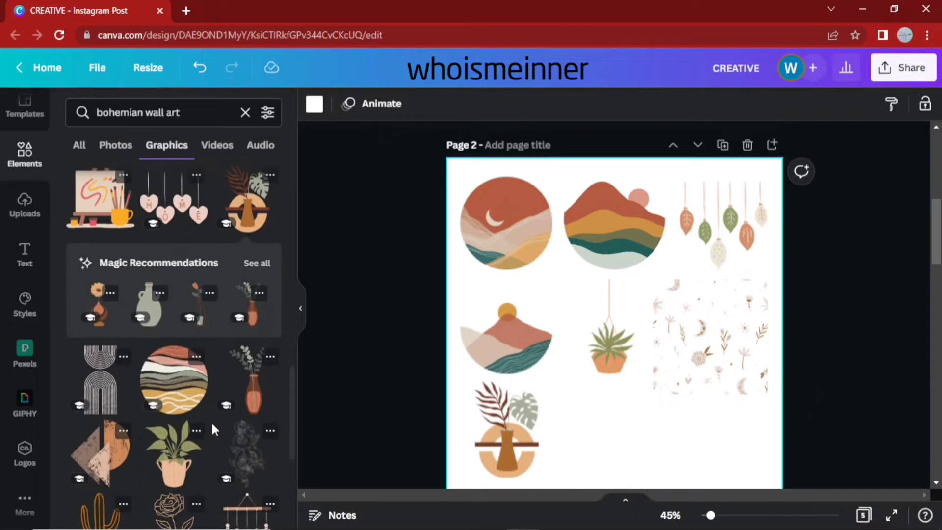
Step: Add the round striped wave landscape, scaled down, to the middle of page 2's third row beside the vase
scroll(206, 392, "down", 2)
scroll(206, 392, "up", 2)
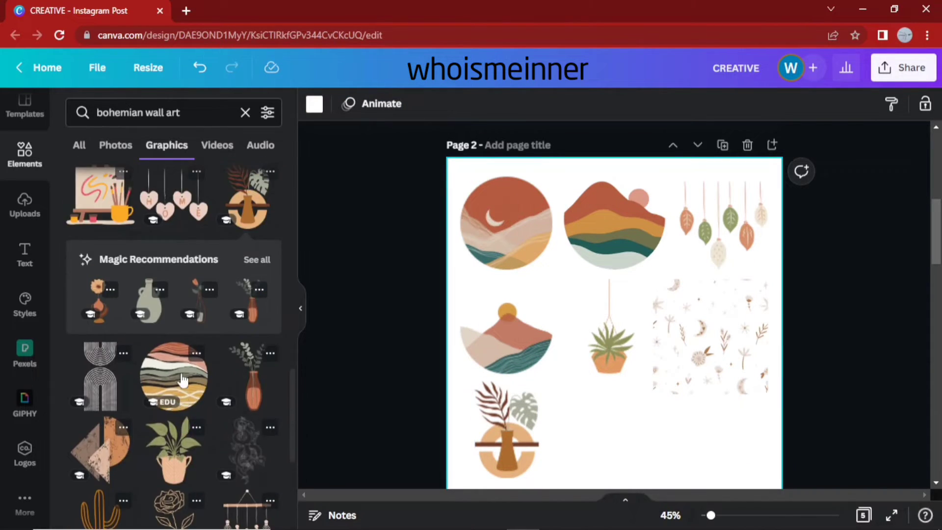
left_click(173, 375)
left_click_drag(480, 191, 655, 339)
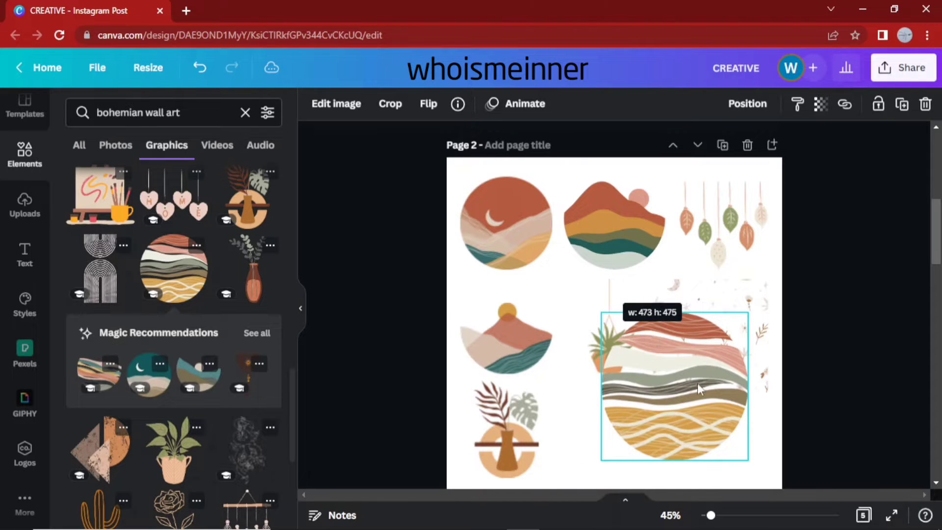
left_click_drag(700, 392, 646, 421)
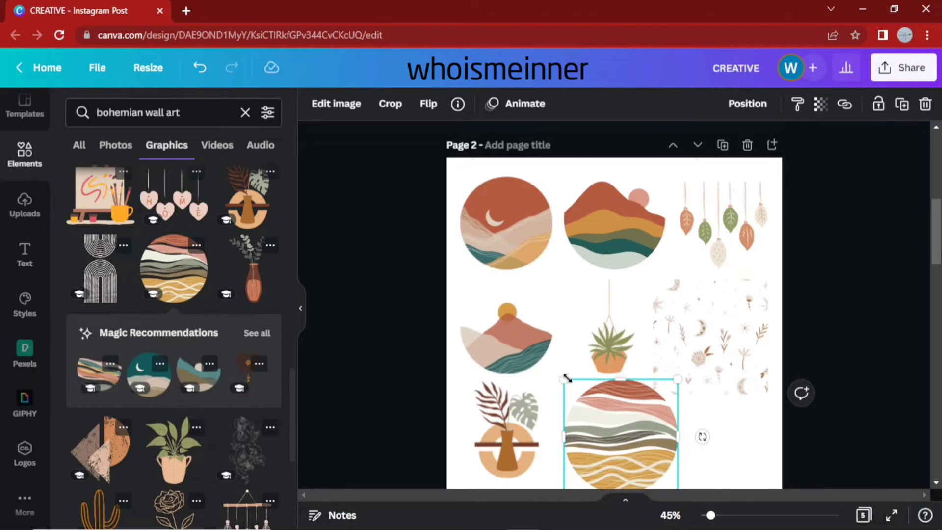
left_click_drag(566, 378, 587, 403)
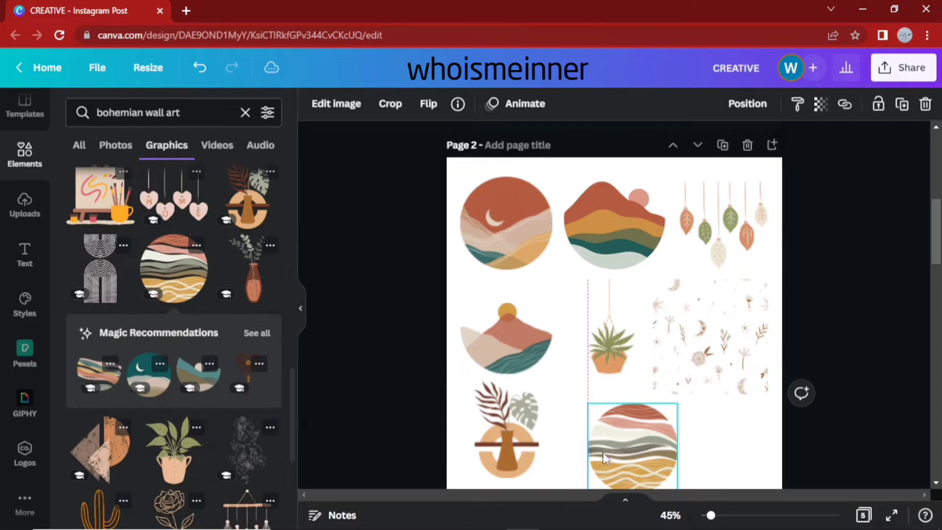
left_click_drag(605, 448, 612, 449)
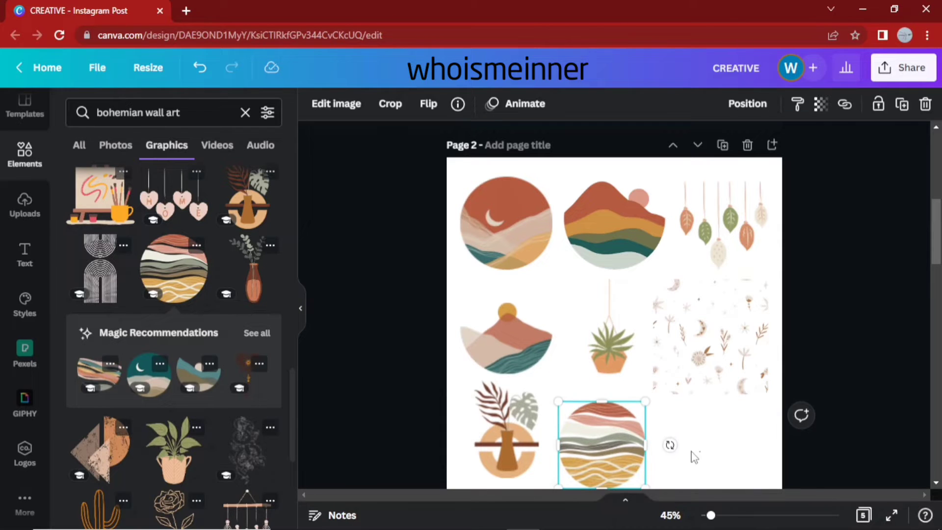
left_click(694, 456)
Step: Add the peach mountains with the crescent moon and place them at the right end of page 2's third row
scroll(238, 442, "down", 3)
scroll(237, 427, "up", 7)
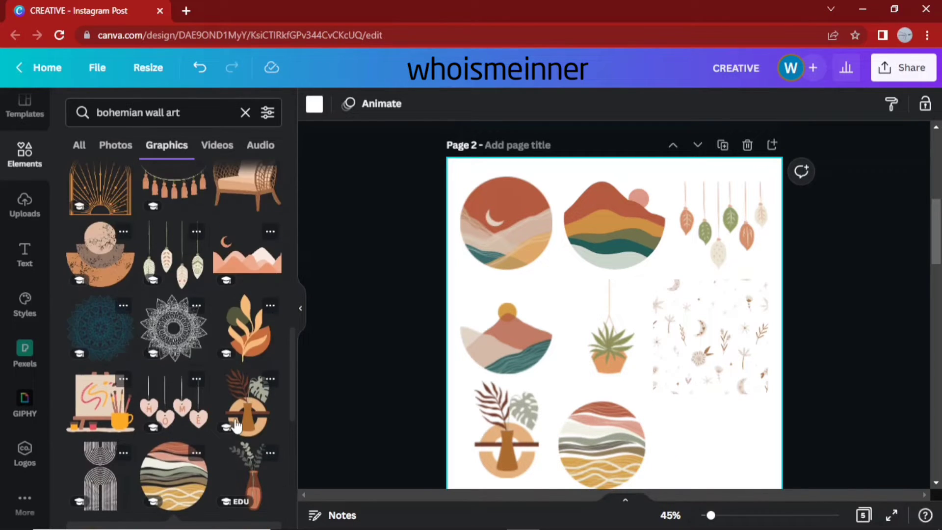
scroll(236, 425, "up", 3)
left_click(260, 398)
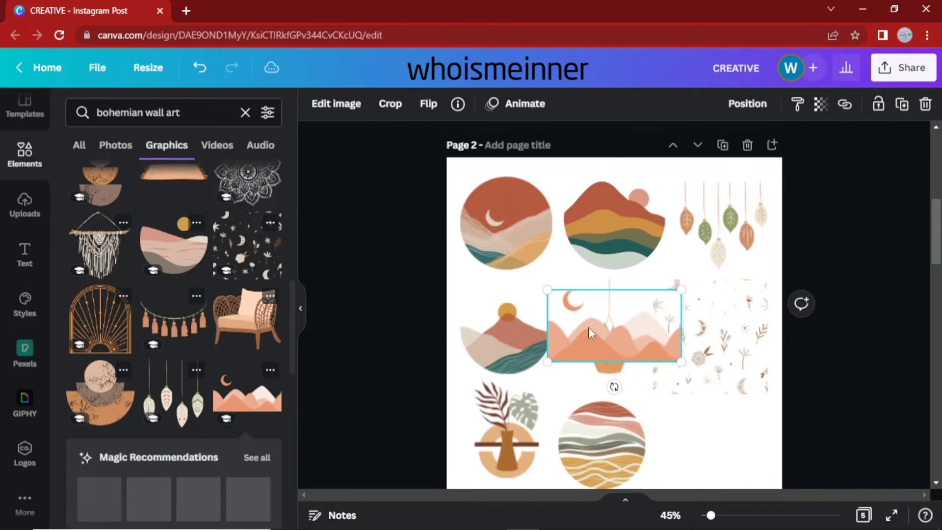
left_click_drag(730, 452, 732, 445)
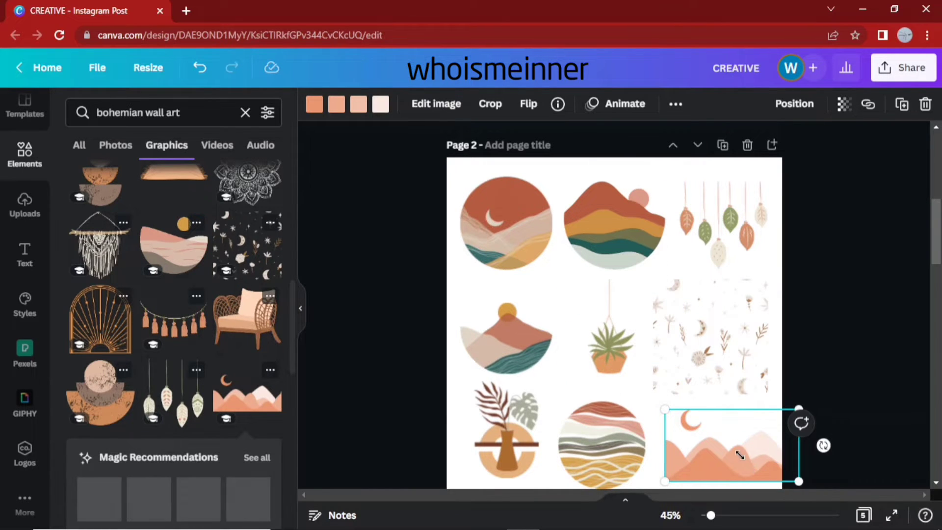
left_click_drag(760, 461, 737, 461)
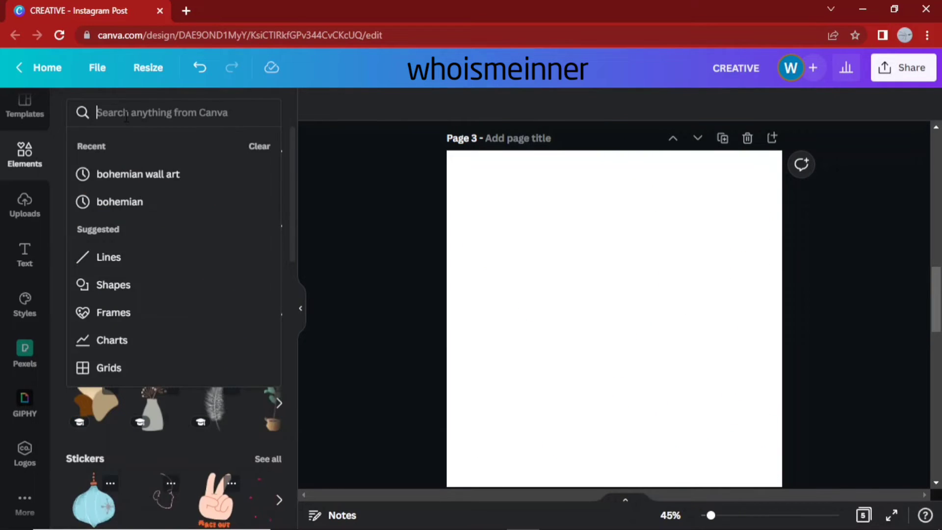
Step: Search the elements for "potrait" and restrict the results to graphics
type("potrait")
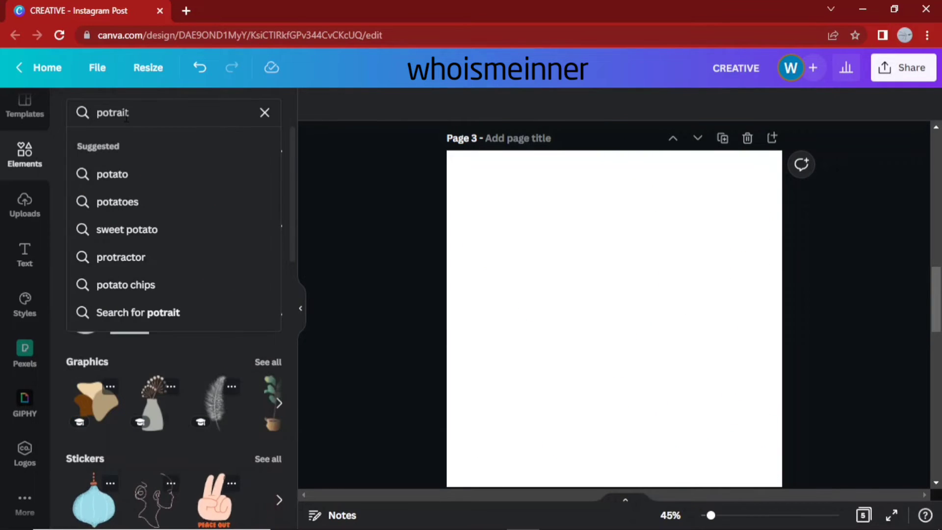
key("Return")
left_click(166, 144)
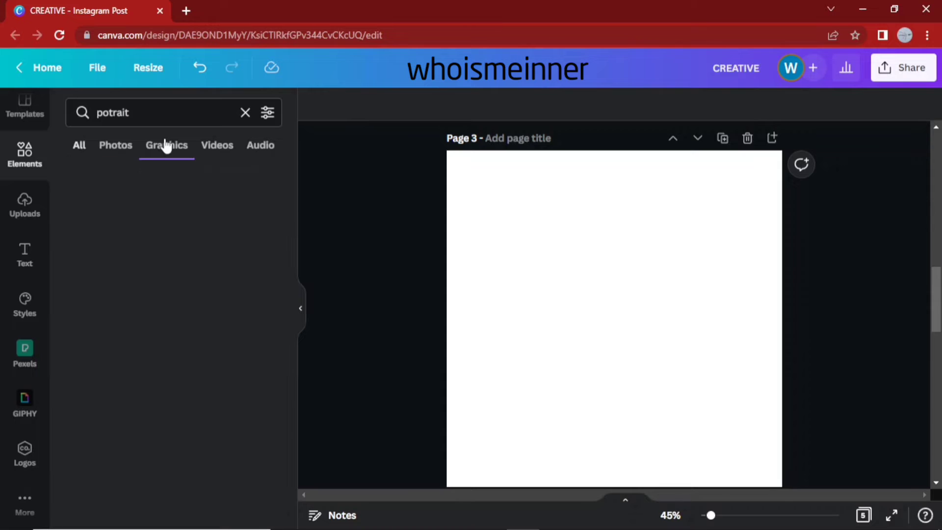
Step: Add the dark-haired woman in the grey sweater, scaled down, to the top-left corner of page 3
scroll(172, 253, "down", 5)
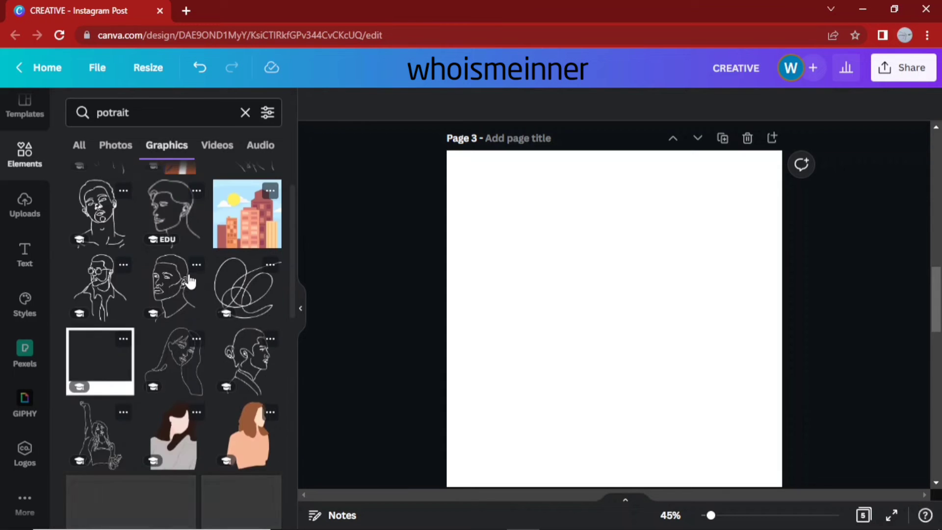
scroll(183, 275, "down", 3)
left_click(174, 228)
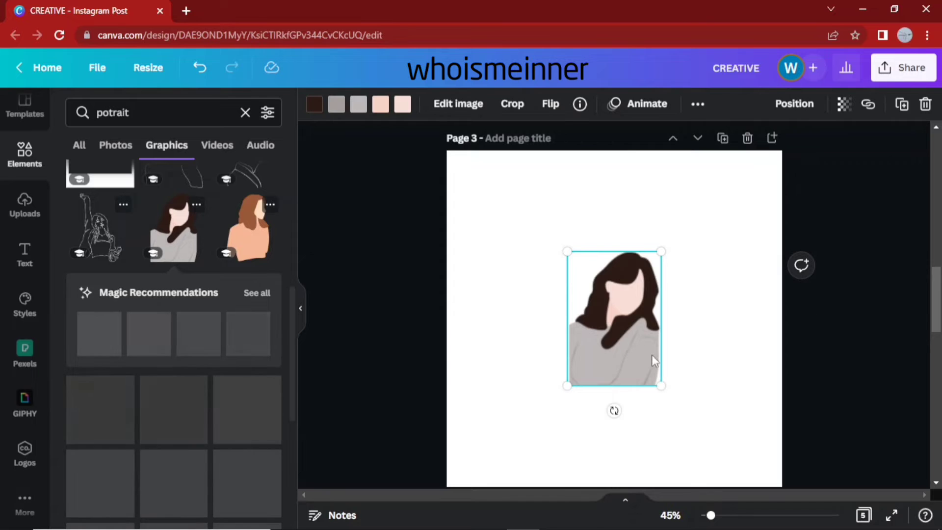
left_click_drag(661, 385, 643, 358)
left_click_drag(598, 313, 489, 222)
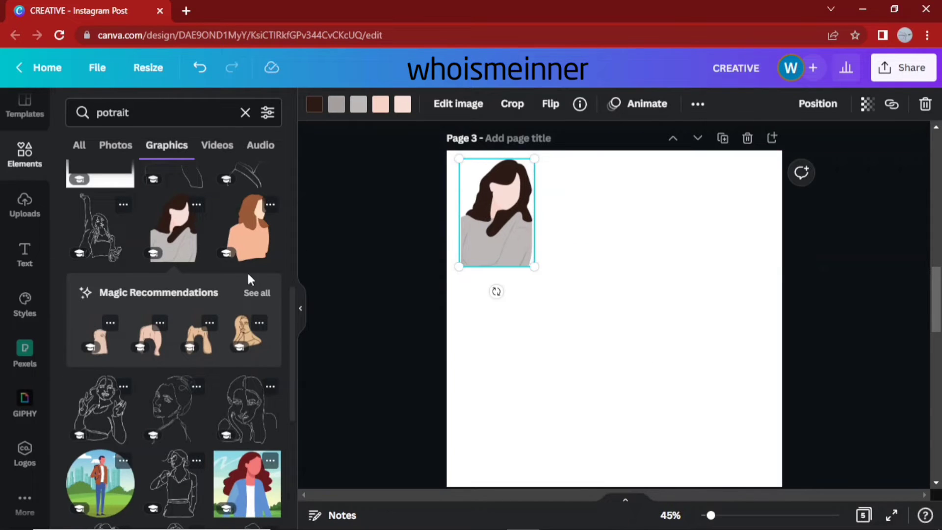
Step: Add the brown-haired woman in the peach top, scaled down, to the middle of page 3's first row
left_click(250, 236)
left_click_drag(659, 389, 634, 352)
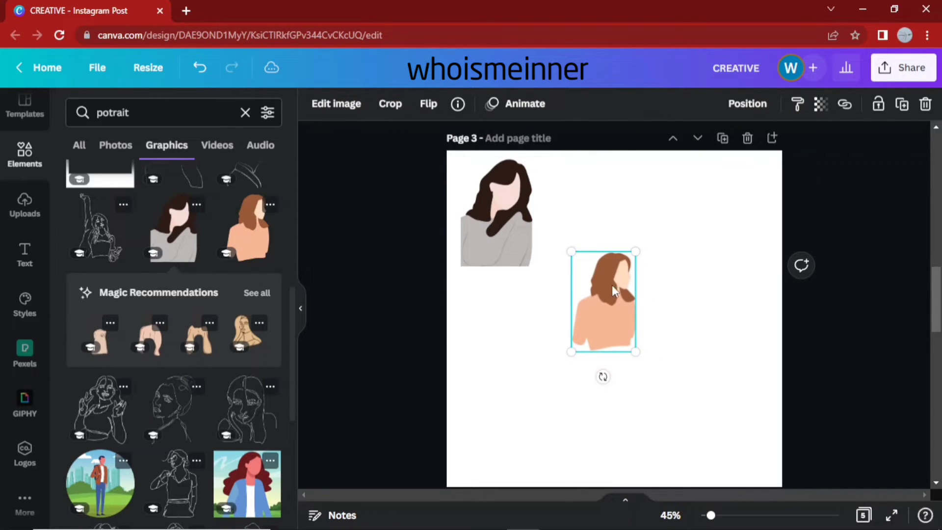
left_click_drag(614, 300, 604, 225)
left_click(596, 298)
Step: Add the line drawing of the long-haired woman with bangs, scaled down, at the right end of page 3's first row
scroll(180, 350, "down", 10)
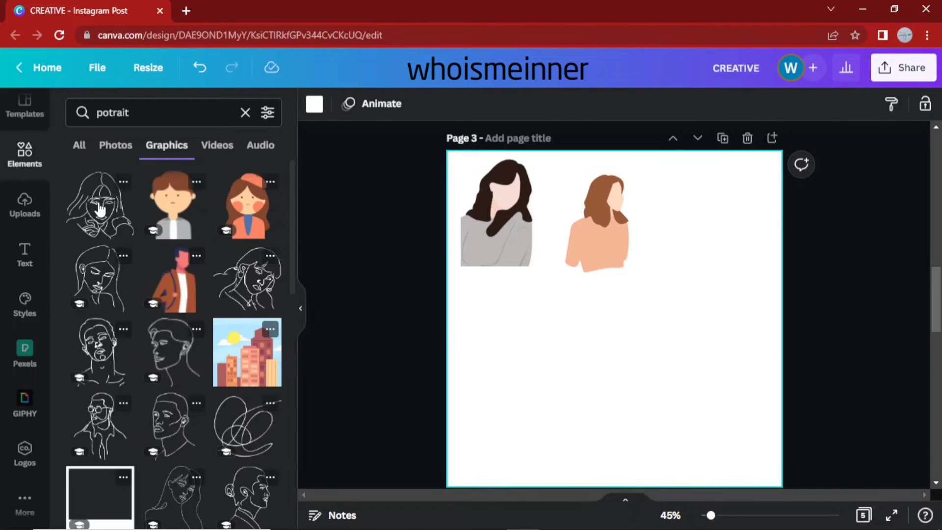
left_click(99, 210)
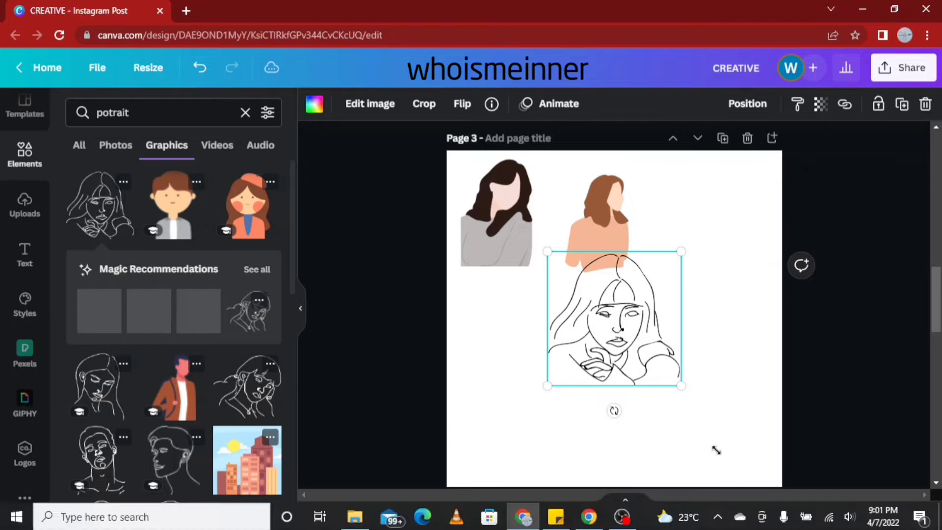
left_click_drag(681, 385, 649, 353)
left_click_drag(598, 302, 723, 223)
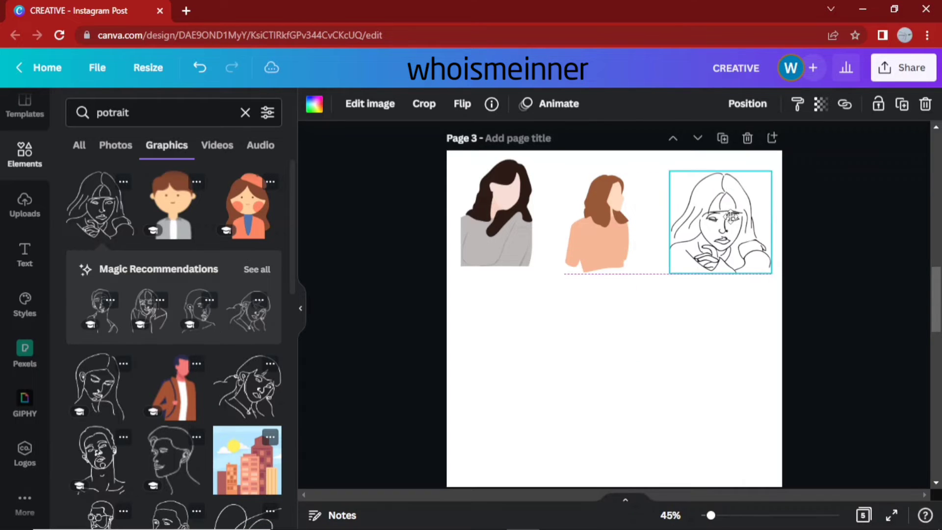
left_click(677, 399)
Step: Add the line drawing of the bare-shouldered man, scaled down, below the grey-sweater woman on page 3
left_click(99, 454)
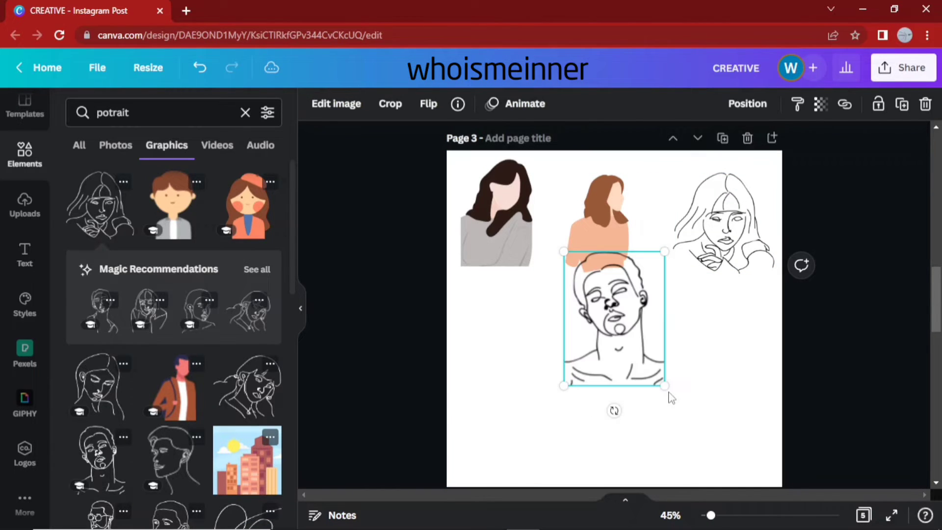
left_click_drag(584, 323, 485, 353)
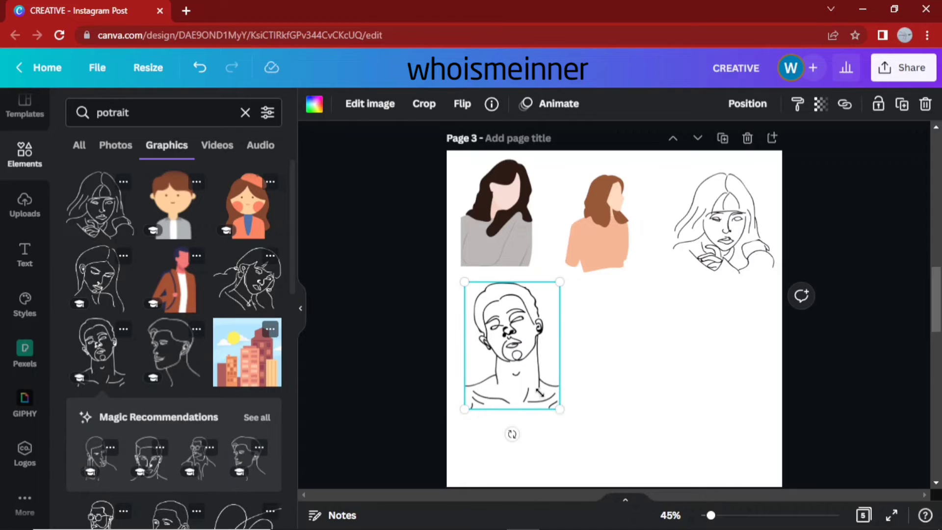
left_click_drag(538, 391, 557, 394)
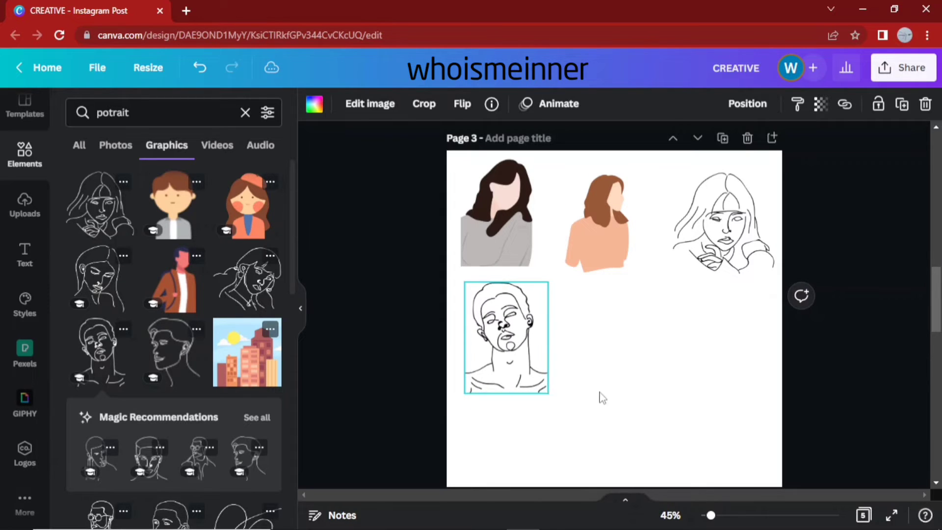
left_click(602, 385)
Step: Complete page 3's second row with the scaled-down profile drawing of the man with a bun and the drawing of the woman raising her arm
scroll(193, 425, "down", 4)
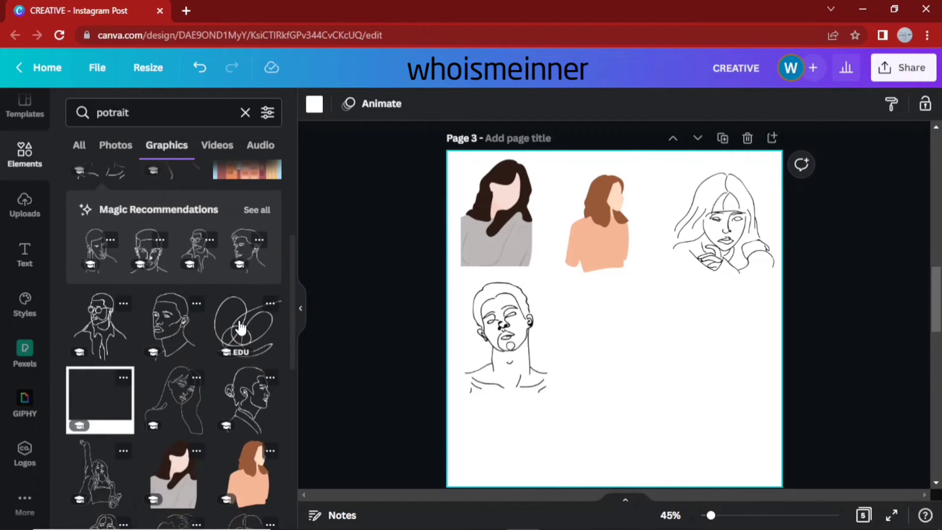
left_click(253, 402)
left_click_drag(573, 257, 580, 293)
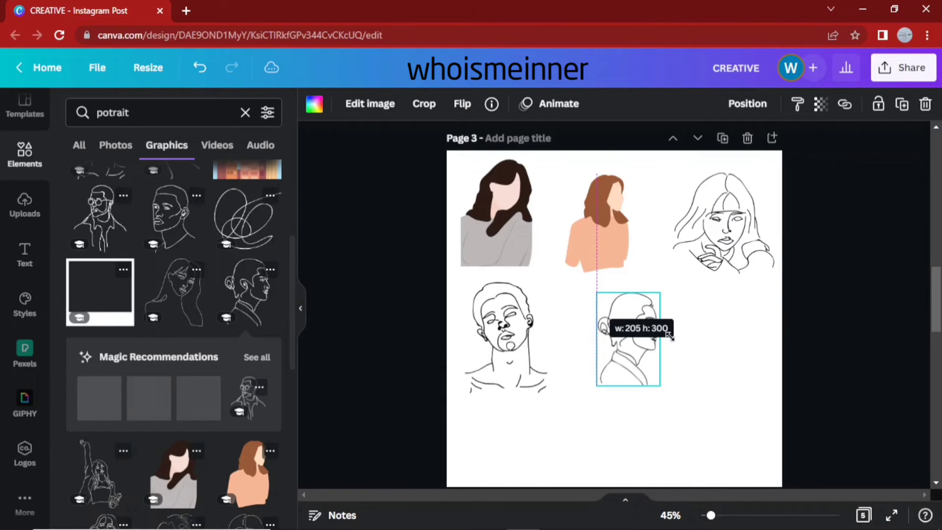
left_click_drag(643, 324, 619, 325)
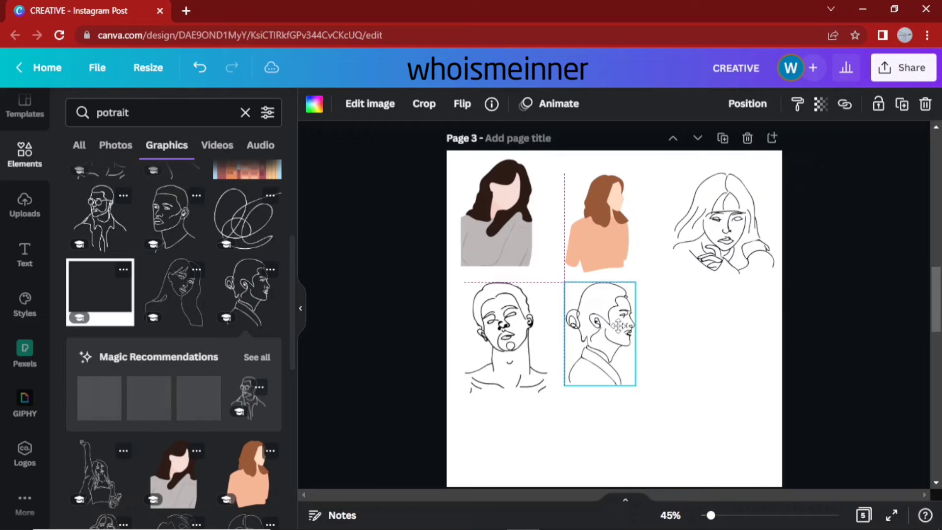
left_click(736, 400)
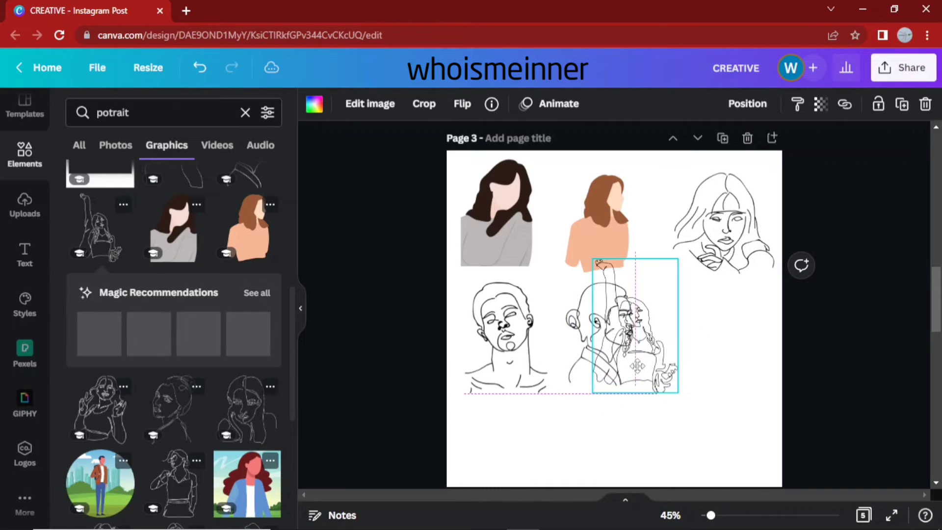
left_click_drag(633, 365, 724, 371)
left_click(704, 422)
Step: Add the line drawing of the woman with a hair bun, scaled down and centred below the bare-shouldered man on page 3
scroll(276, 358, "down", 5)
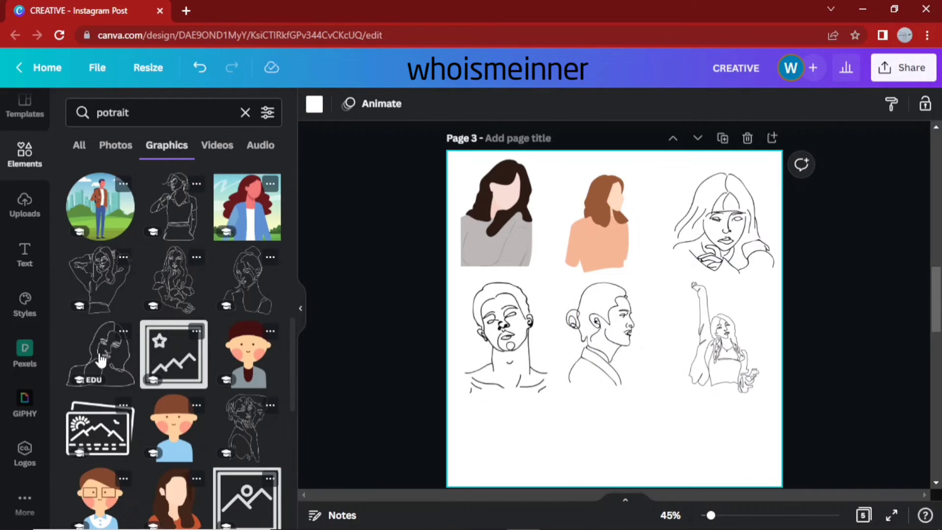
left_click(247, 295)
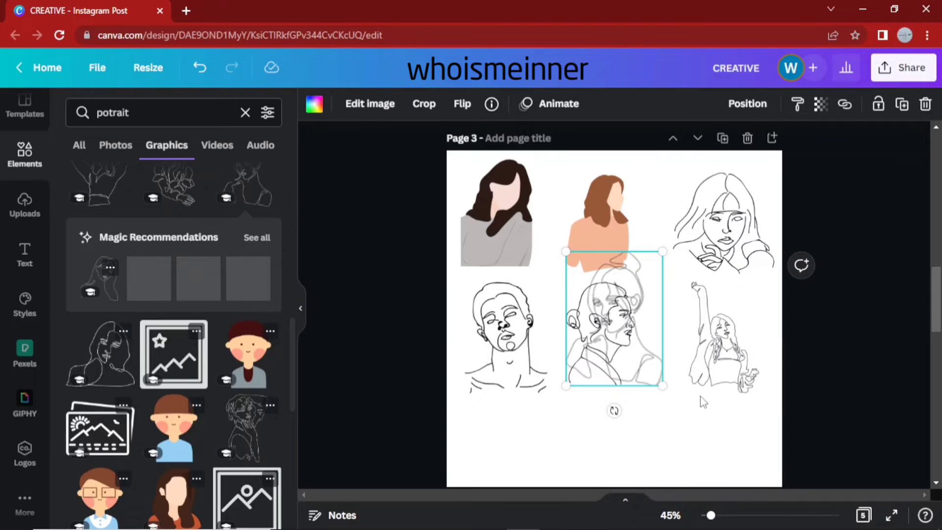
left_click_drag(627, 320, 512, 449)
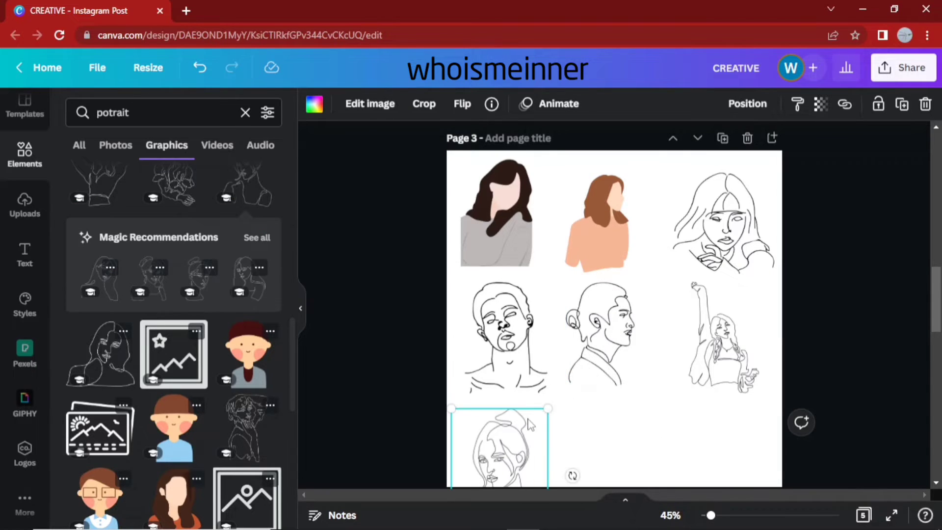
left_click_drag(548, 408, 520, 448)
left_click_drag(466, 392, 481, 412)
mouse_move(523, 466)
left_mouse_down()
mouse_move(510, 463)
mouse_move(519, 456)
left_mouse_up()
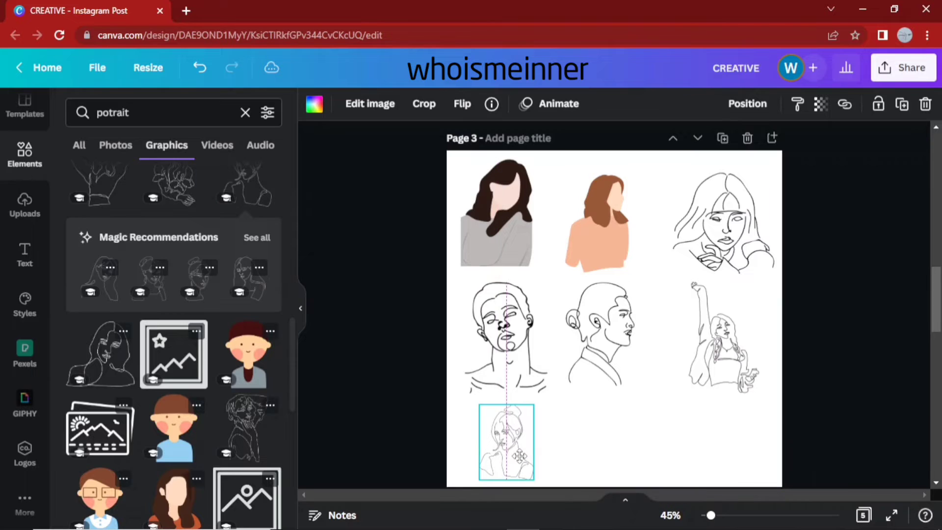
left_click(452, 465)
Step: Add the brown-haired boy in the light blue shirt, scaled down, to the middle of page 3's third row
left_click(199, 434)
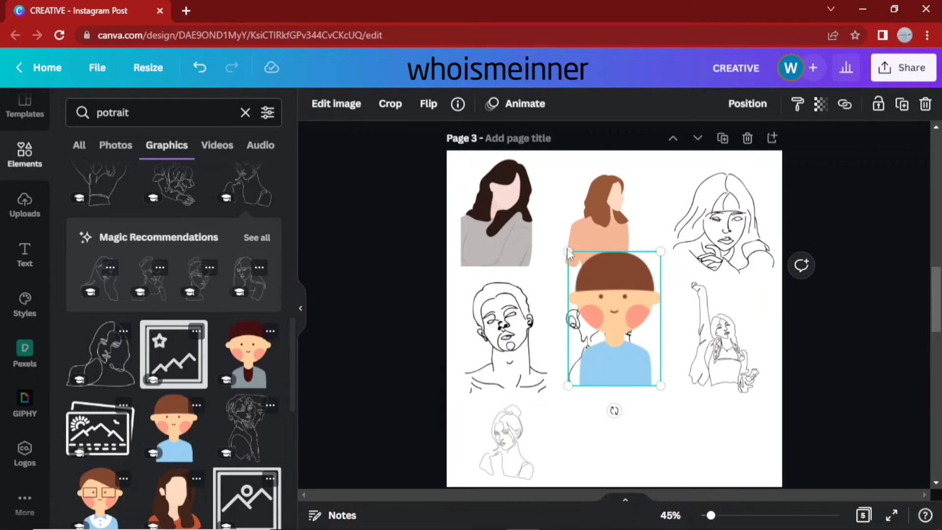
left_click_drag(660, 385, 613, 318)
left_click_drag(590, 270, 605, 427)
Step: Add the standing figure with the yellow cap and wide olive trousers, scaled down, at the right end of page 3's third row
scroll(74, 447, "down", 5)
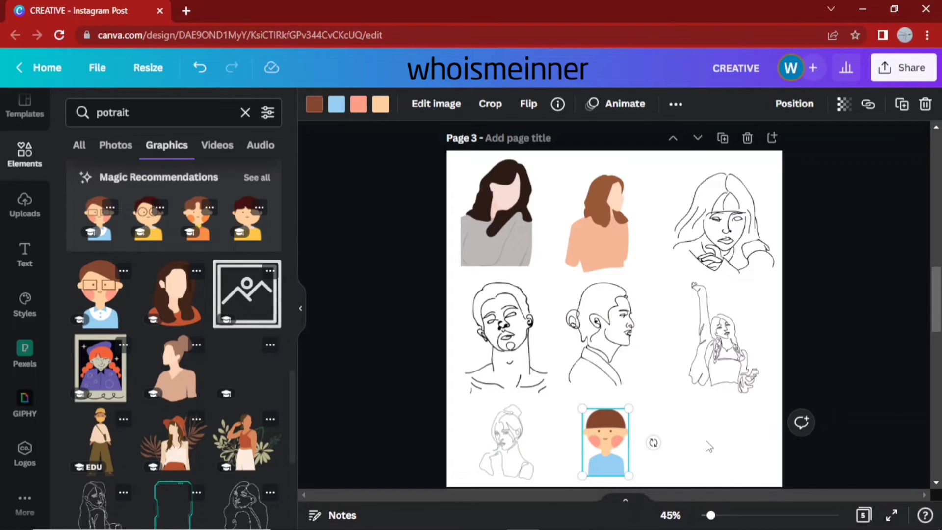
left_click(100, 439)
left_click_drag(557, 185, 605, 315)
left_click_drag(660, 397, 719, 434)
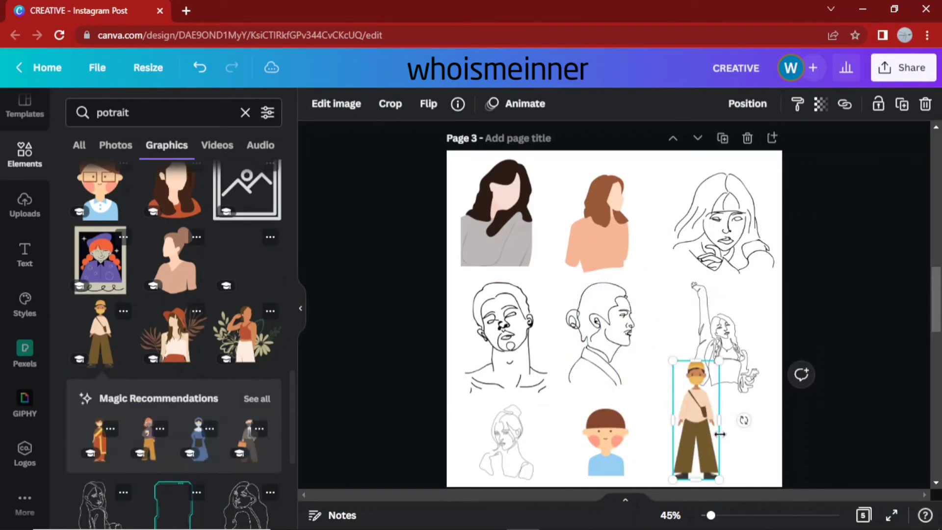
left_click_drag(669, 359, 690, 400)
left_click(660, 451)
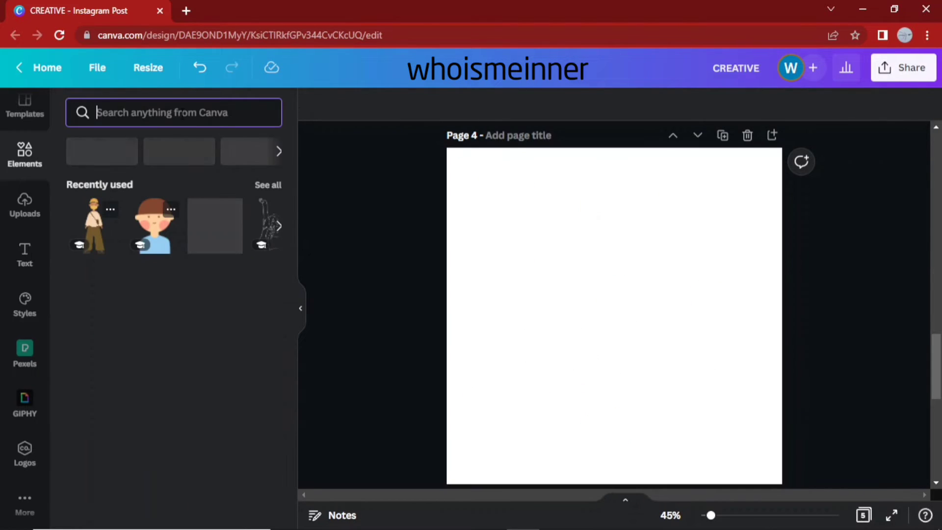
Step: Search the graphics for "woman potrait" to fill the empty page 4
type("woman potrait")
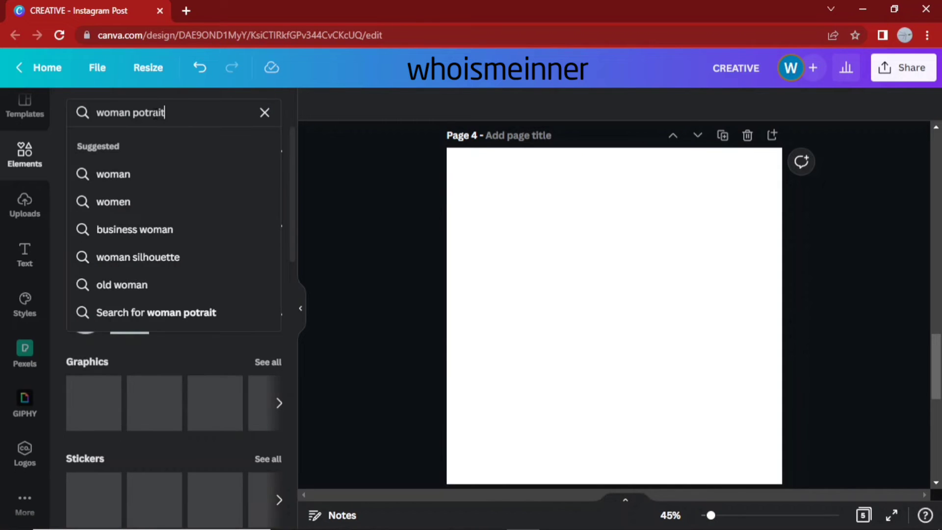
key("Return")
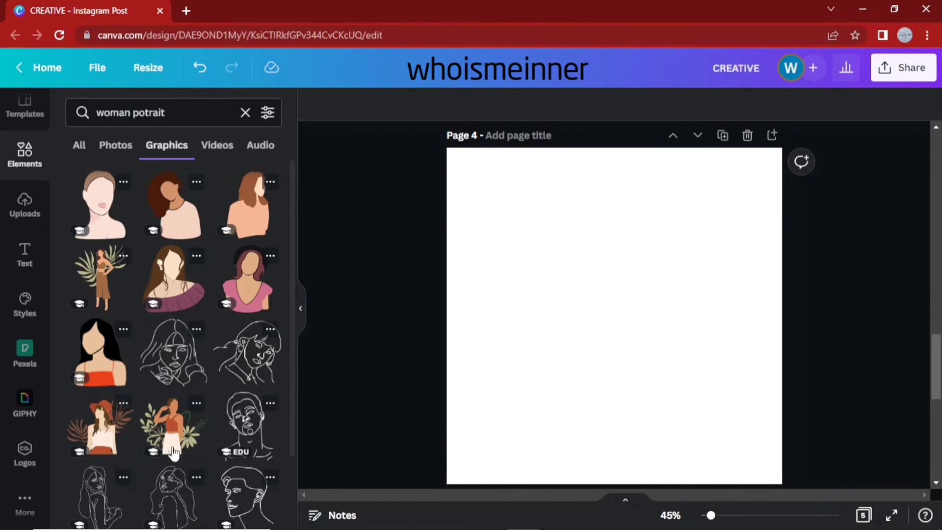
Step: Add the woman in the rust crop top with flowers behind her to page 4's upper-left corner
left_click(173, 425)
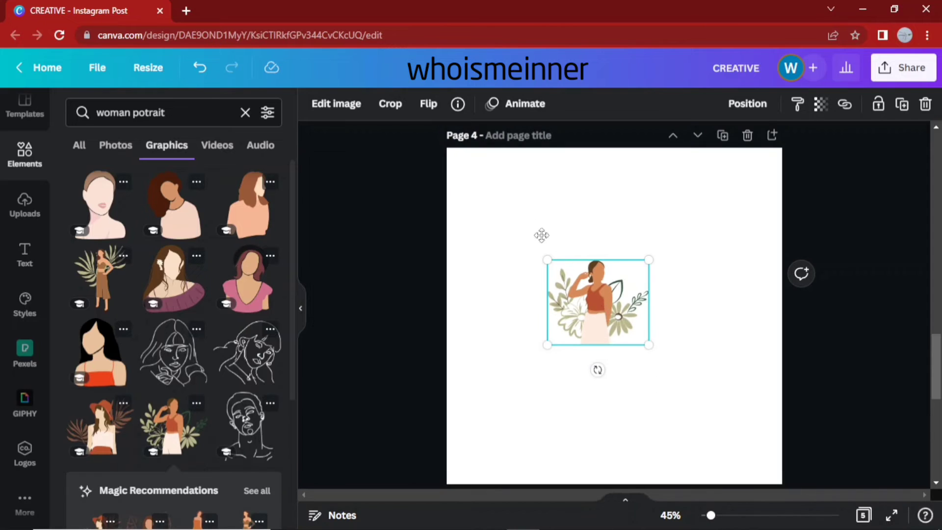
left_click_drag(601, 307, 509, 196)
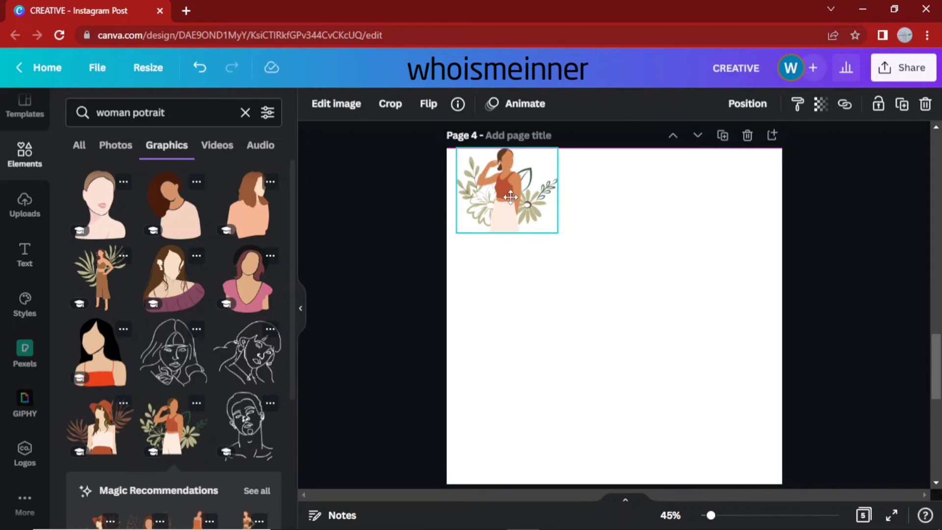
left_click(505, 262)
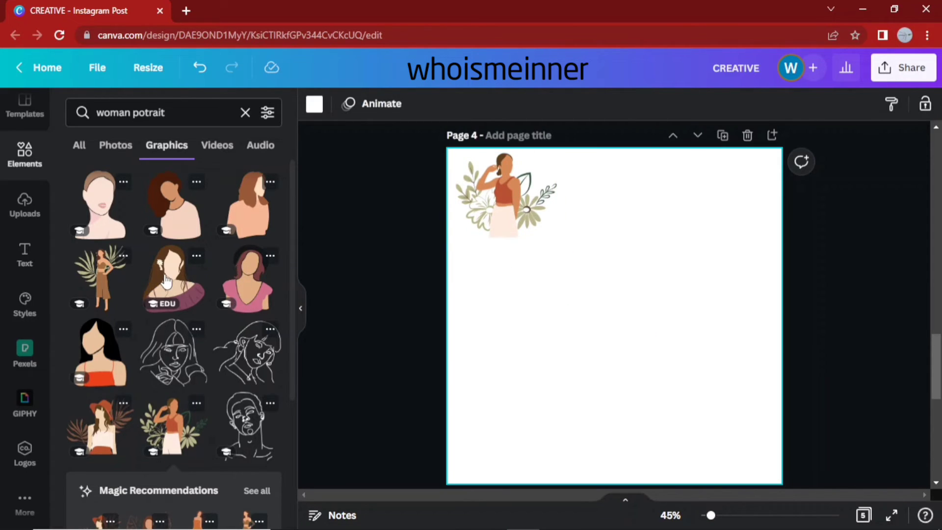
Step: Add the long-haired woman in the purple off-shoulder top, scaled down, to the middle of page 4's first row
left_click(167, 281)
left_click_drag(651, 366, 647, 241)
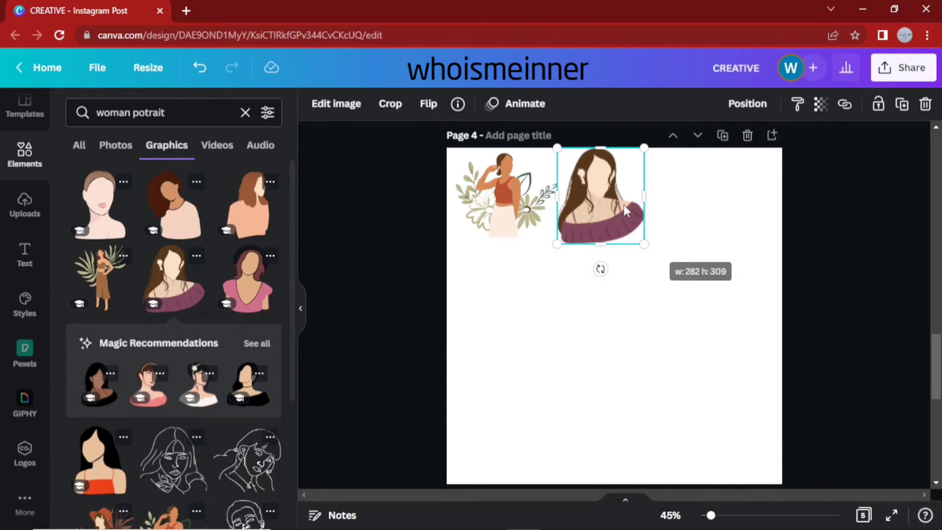
mouse_move(596, 201)
left_mouse_down()
mouse_move(619, 201)
mouse_move(609, 201)
left_mouse_up()
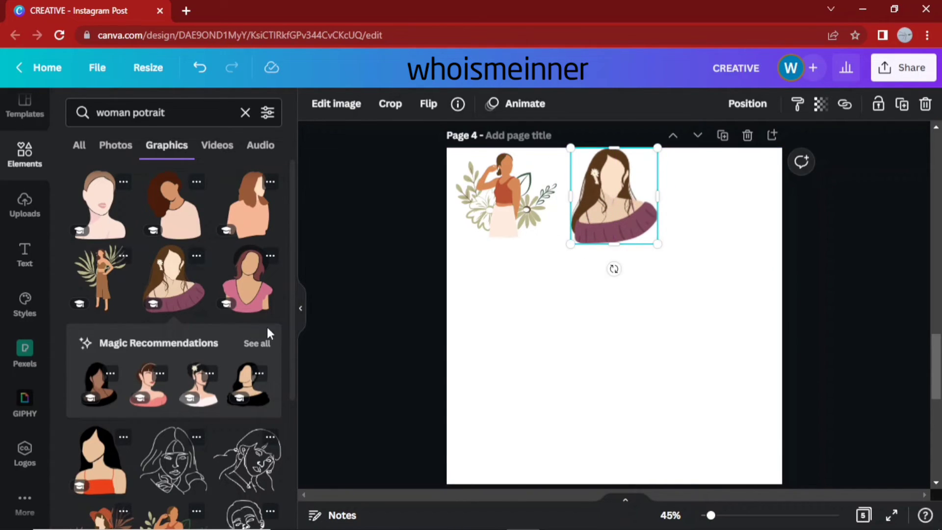
Step: Add the woman with the black hat and pink V-neck top, scaled down, at the right end of page 4's first row
left_click(247, 280)
left_click_drag(551, 200, 643, 314)
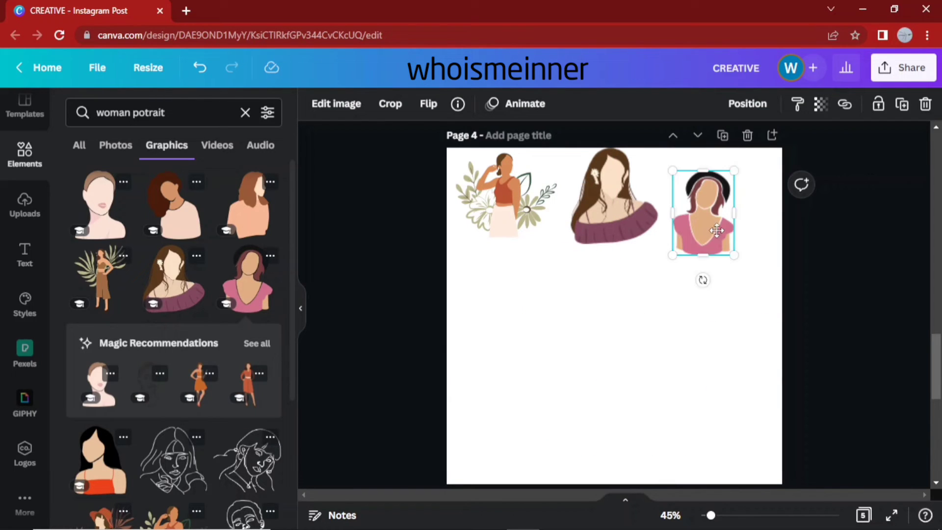
left_click_drag(717, 231, 279, 393)
left_click_drag(297, 441, 210, 392)
Step: Add the standing woman in the belted rust dress, scaled down, at the left end of page 4's second row
scroll(210, 392, "down", 2)
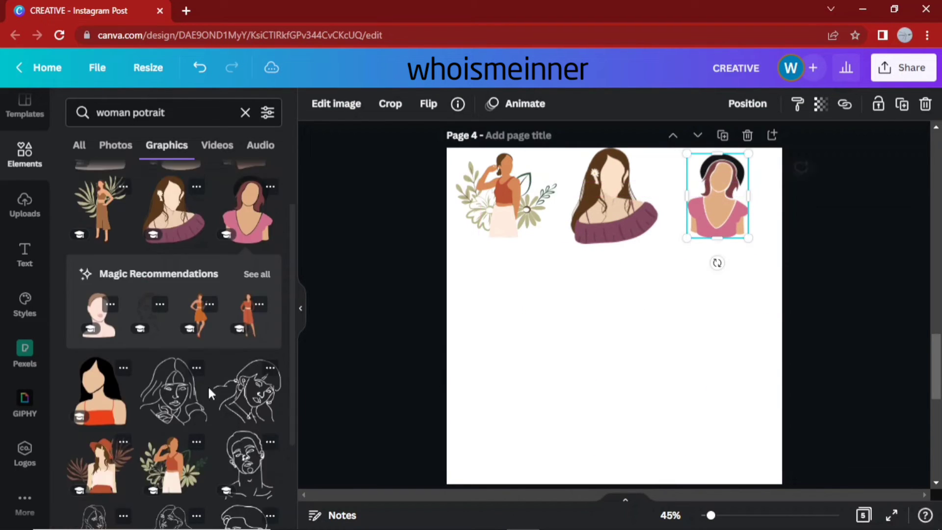
left_click(249, 325)
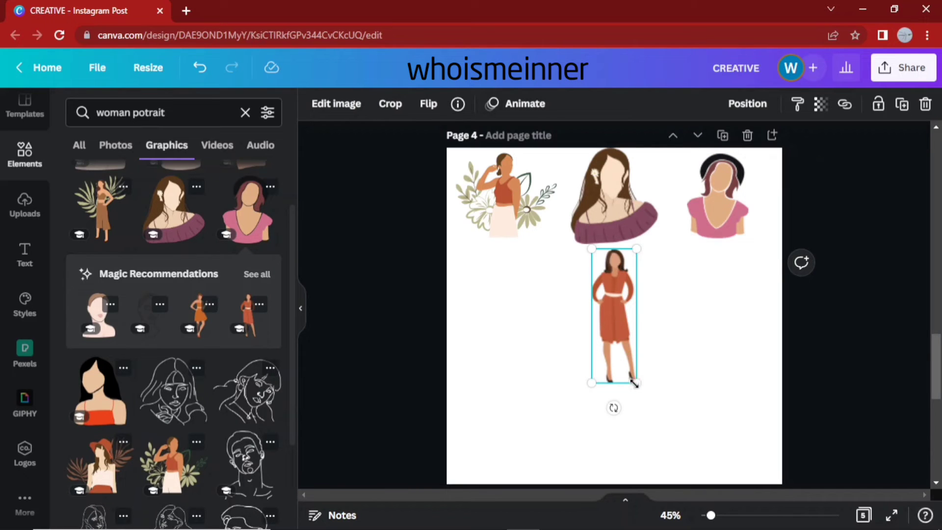
left_click_drag(634, 383, 625, 352)
left_click_drag(611, 305, 515, 314)
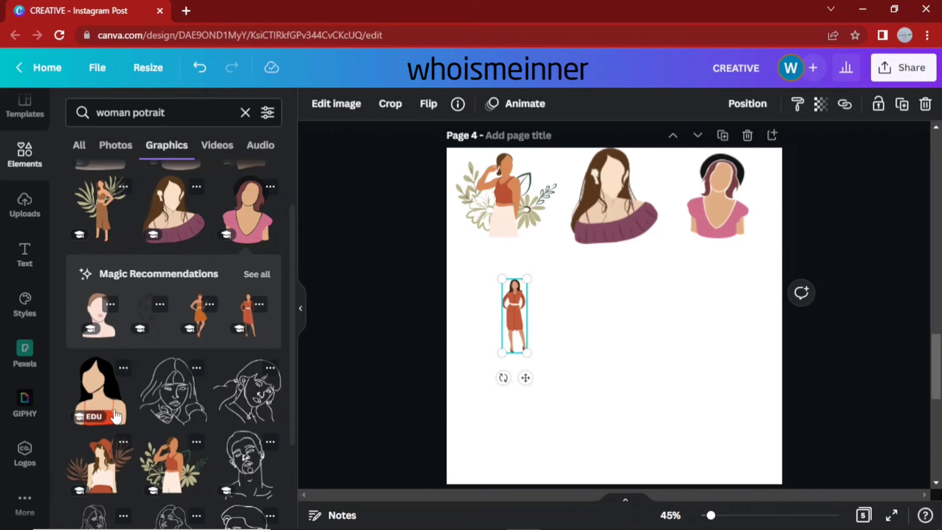
Step: Add the woman with the red hat and brown leaves, scaled down, to the middle of page 4's second row
scroll(116, 415, "down", 2)
left_click(101, 392)
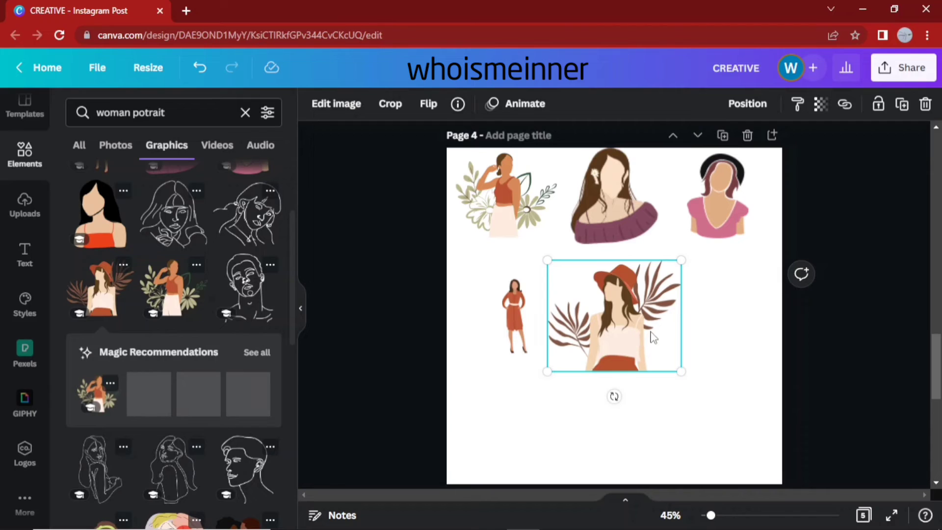
left_click_drag(681, 371, 645, 342)
left_click(556, 437)
Step: Add the couple with the man kissing the curly-haired woman, scaled down, at the right end of page 4's second row
scroll(216, 433, "down", 2)
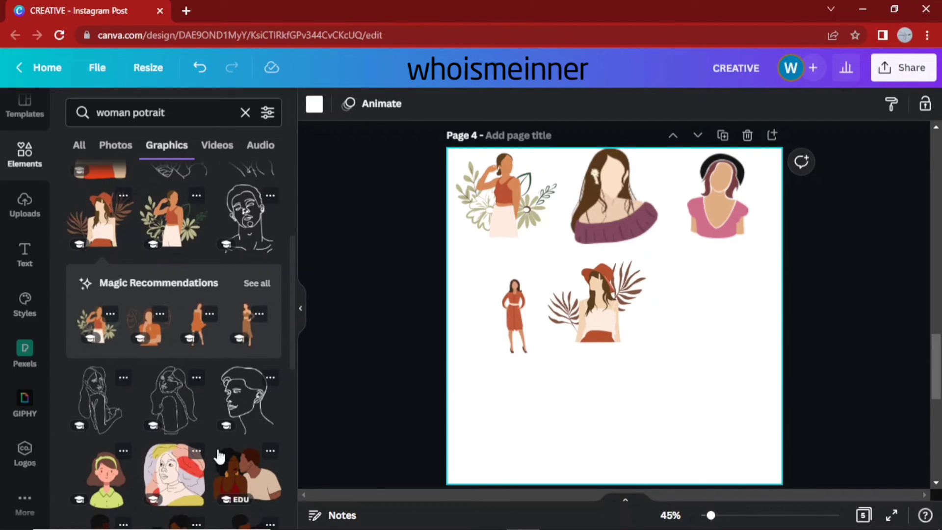
scroll(219, 456, "down", 2)
left_click(250, 403)
left_click_drag(679, 369, 652, 343)
left_click_drag(573, 316, 685, 326)
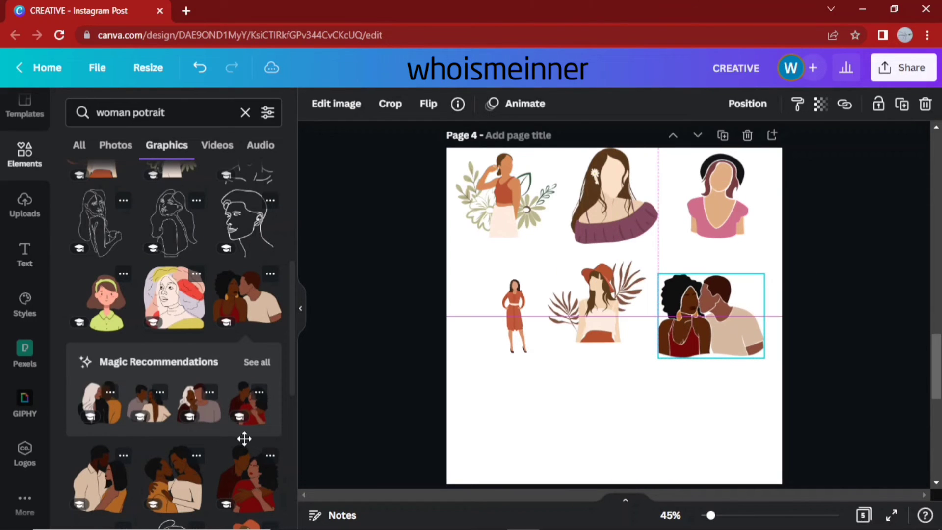
Step: Add the embracing couple with the man in dark red, scaled down, at the left end of page 4's third row
scroll(285, 358, "down", 5)
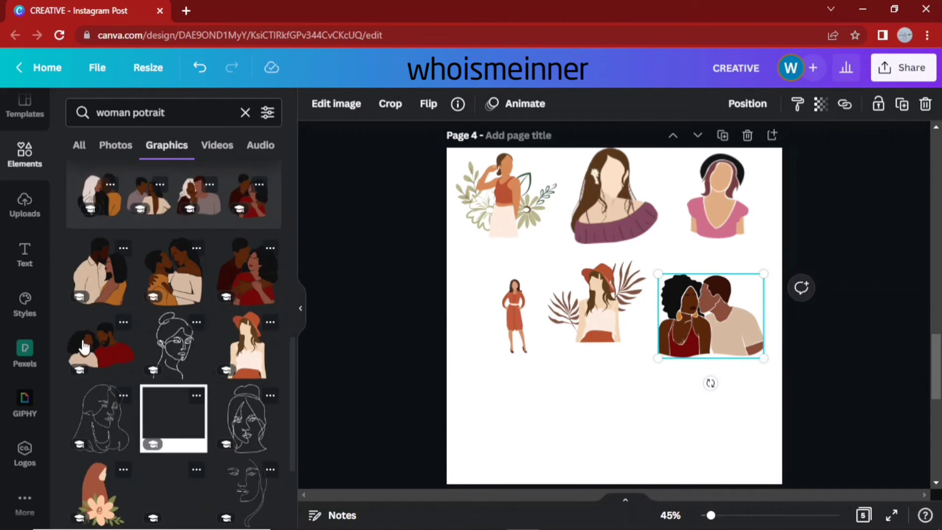
left_click(112, 350)
left_click_drag(620, 326, 564, 415)
left_click_drag(622, 363, 581, 389)
left_click_drag(523, 431, 594, 423)
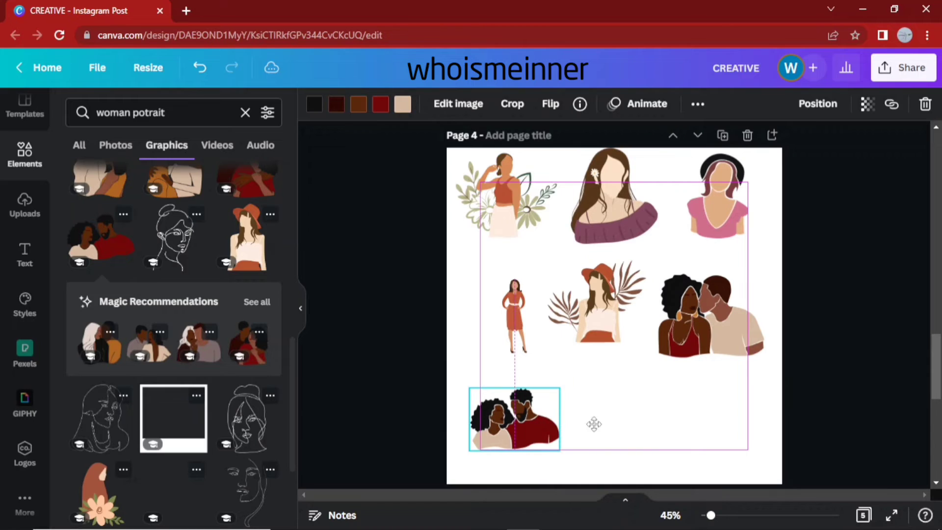
Step: Add the veiled woman with the large peach flower, scaled down, to the middle of page 4's third row
scroll(126, 448, "down", 2)
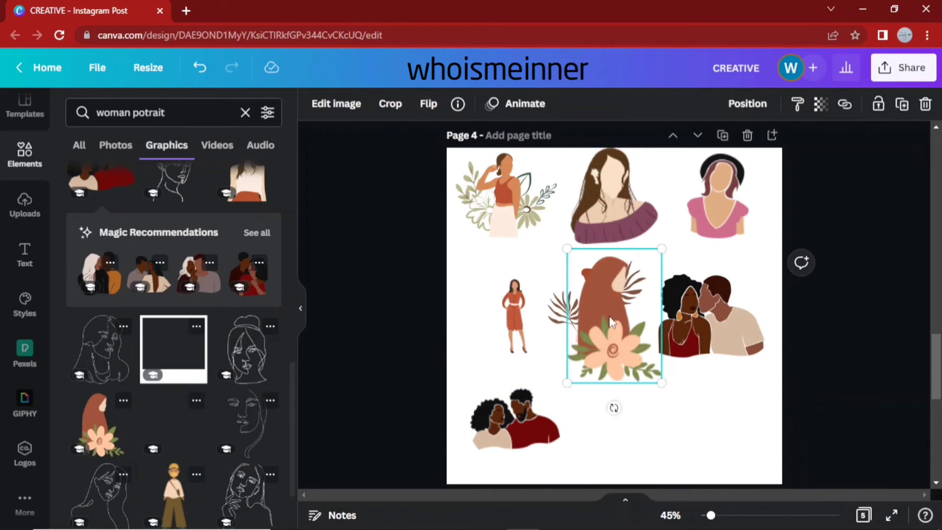
left_click_drag(624, 351, 650, 392)
left_click_drag(593, 290, 611, 316)
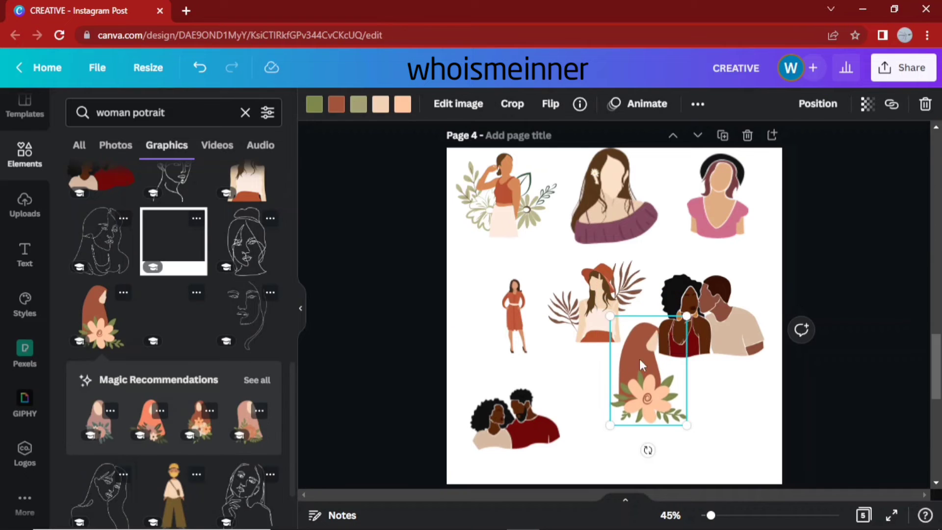
left_click_drag(642, 363, 618, 410)
Step: Add the abstract line drawing of a face, scaled down, at the right end of page 4's third row
scroll(186, 423, "down", 6)
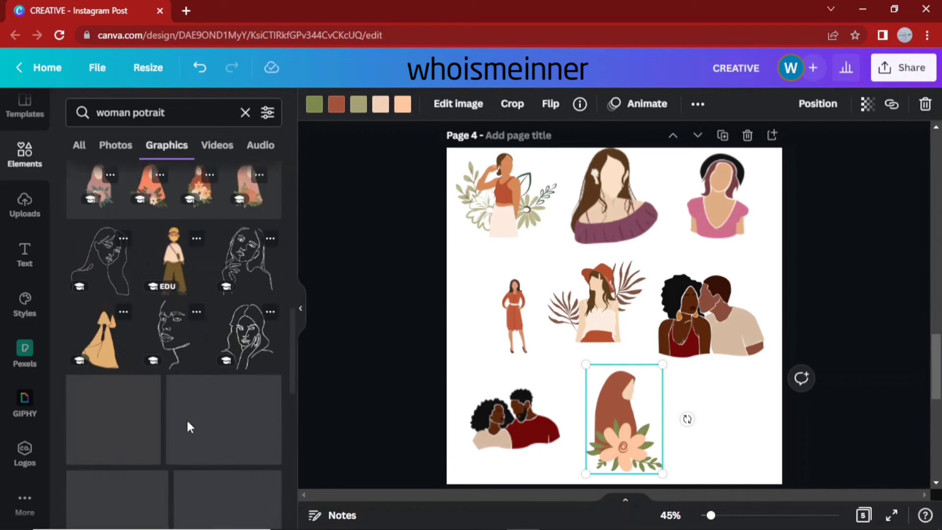
scroll(186, 419, "up", 3)
left_click(173, 428)
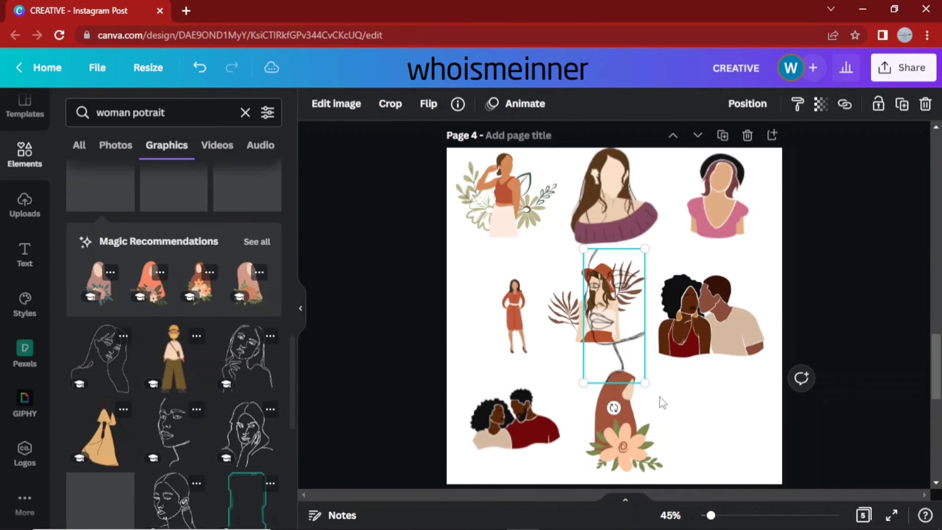
left_click_drag(725, 407, 744, 403)
left_click_drag(764, 342, 749, 377)
left_click(771, 390)
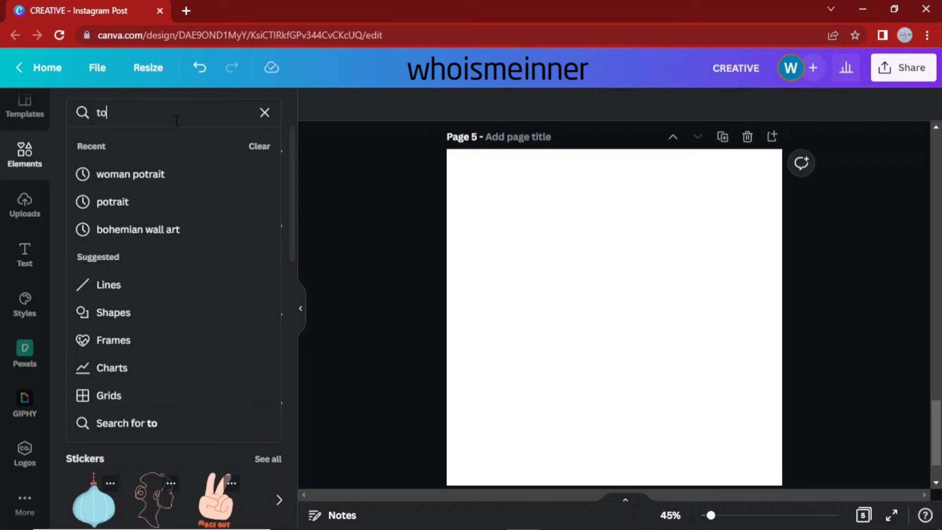
Step: Search the graphics for "tote bag" to fill the empty page 5
type("te bags")
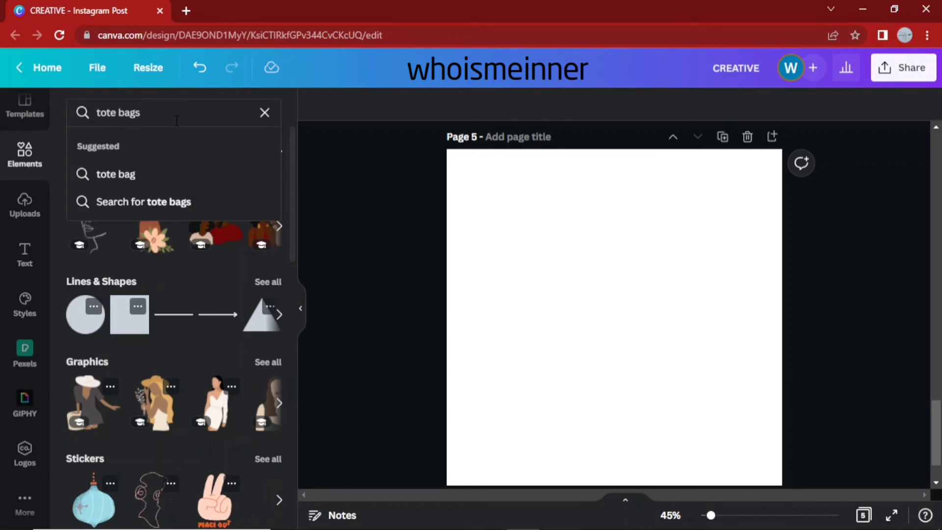
key("BackSpace")
key("Return")
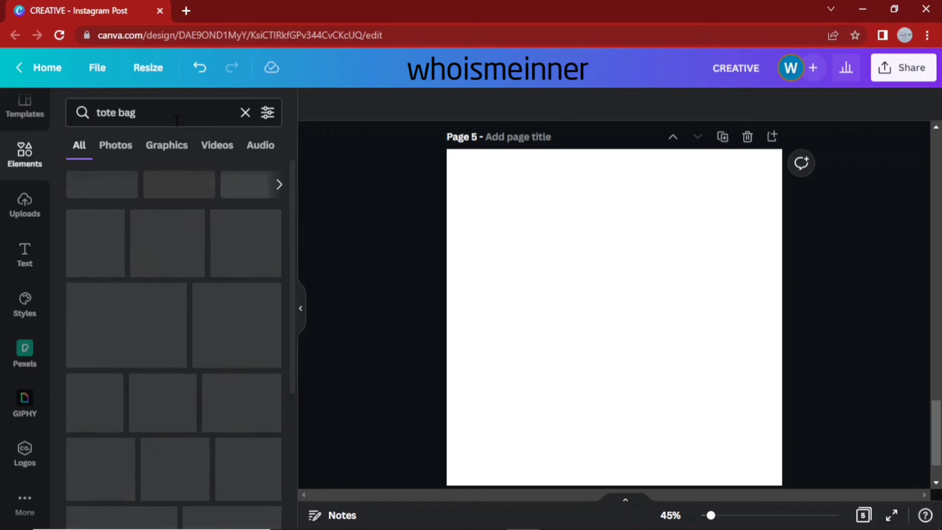
left_click(166, 145)
Step: Add the cream tote bag with yellow flowers, scaled down, in page 5's upper-left corner
left_click(256, 260)
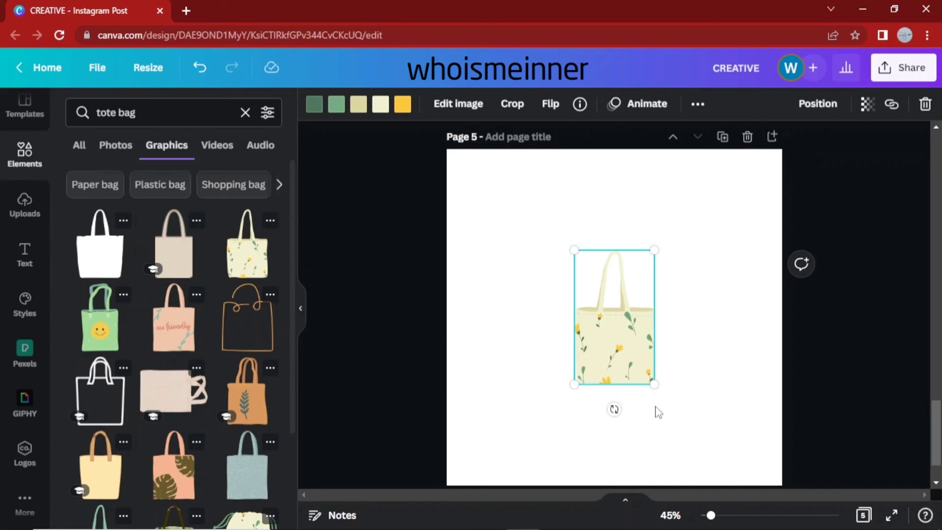
left_click_drag(630, 371, 492, 223)
Step: Add the floral drawstring bag, scaled down, to the middle of page 5's first row, level with the tote bag
scroll(245, 407, "down", 3)
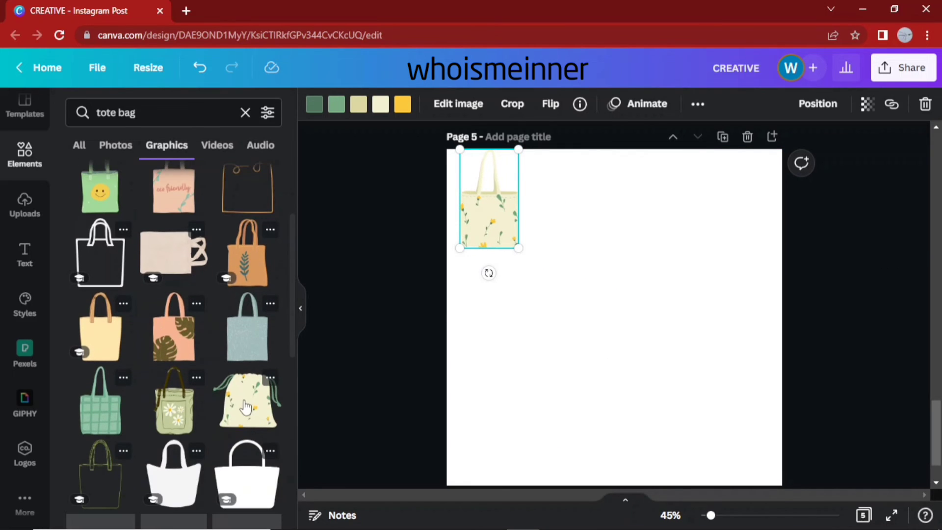
left_click_drag(682, 370, 644, 341)
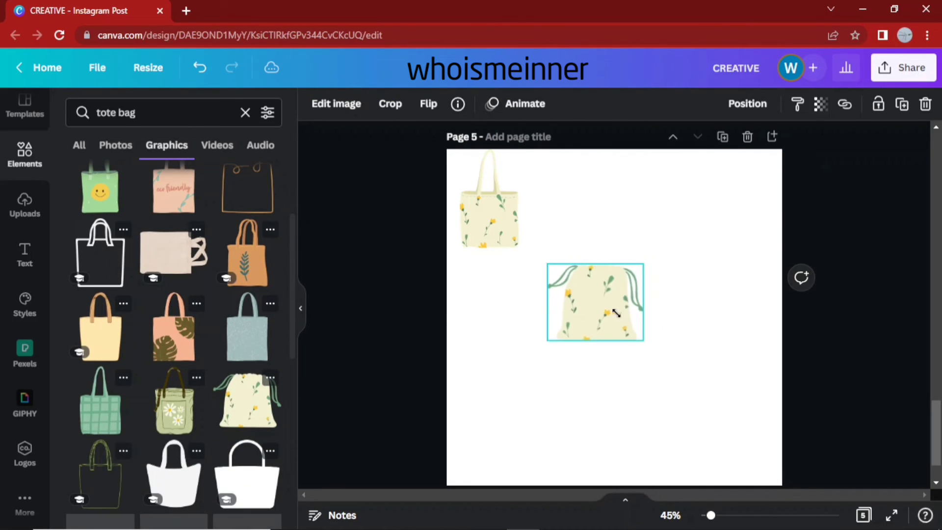
left_click_drag(596, 319, 610, 226)
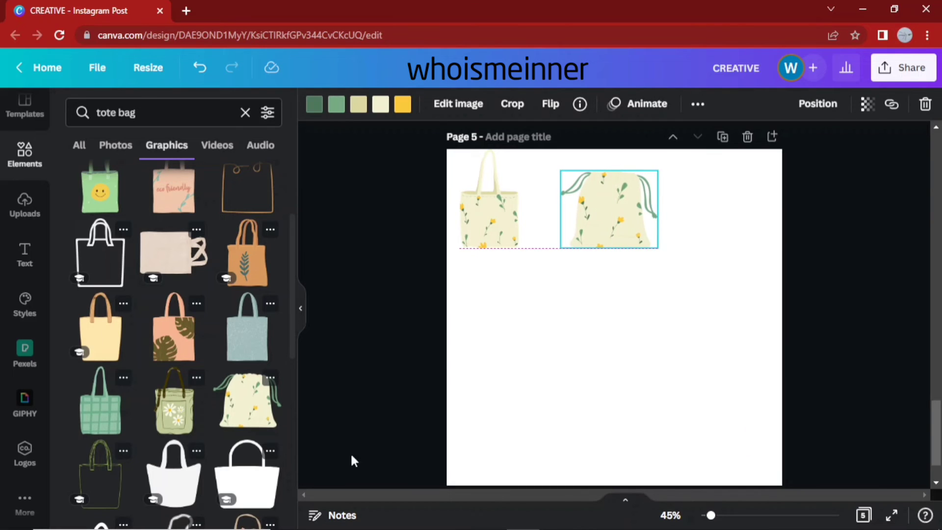
Step: Add the solid handbag silhouette with the round handle, scaled down, at the right end of page 5's first row
scroll(132, 416, "down", 3)
scroll(132, 416, "down", 2)
left_click(247, 268)
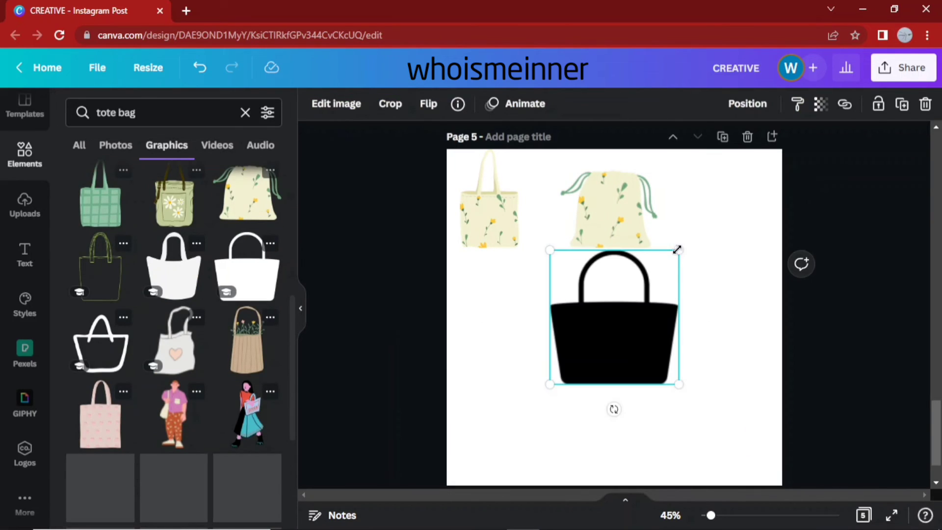
left_click_drag(676, 251, 645, 279)
left_click_drag(597, 374, 715, 245)
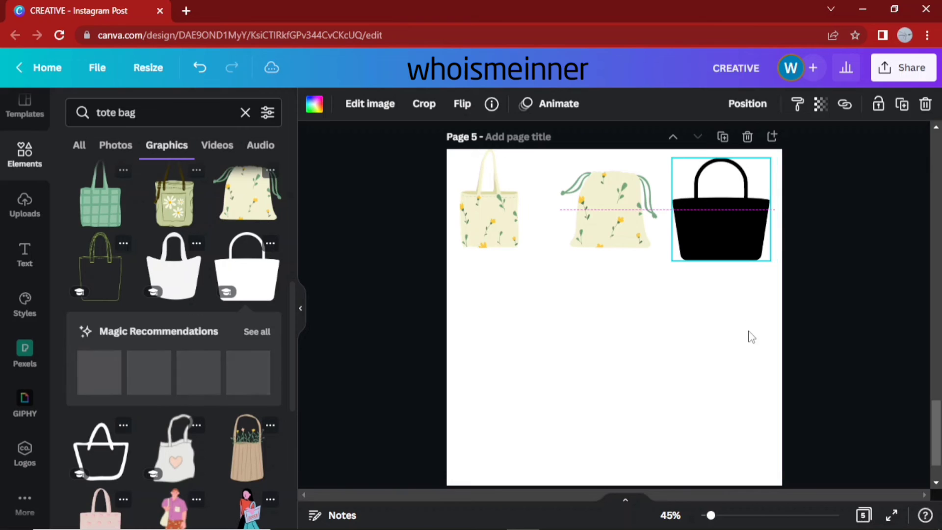
left_click_drag(769, 258, 760, 249)
left_click_drag(717, 223, 732, 220)
Step: Add the walking woman carrying yellow and green bags, scaled down, at the left end of page 5's second row
scroll(172, 375, "down", 6)
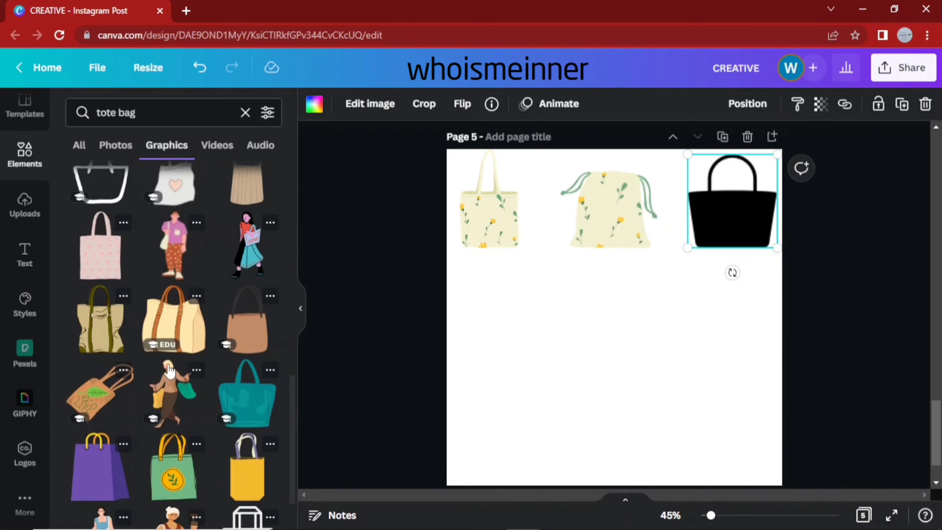
left_click(186, 392)
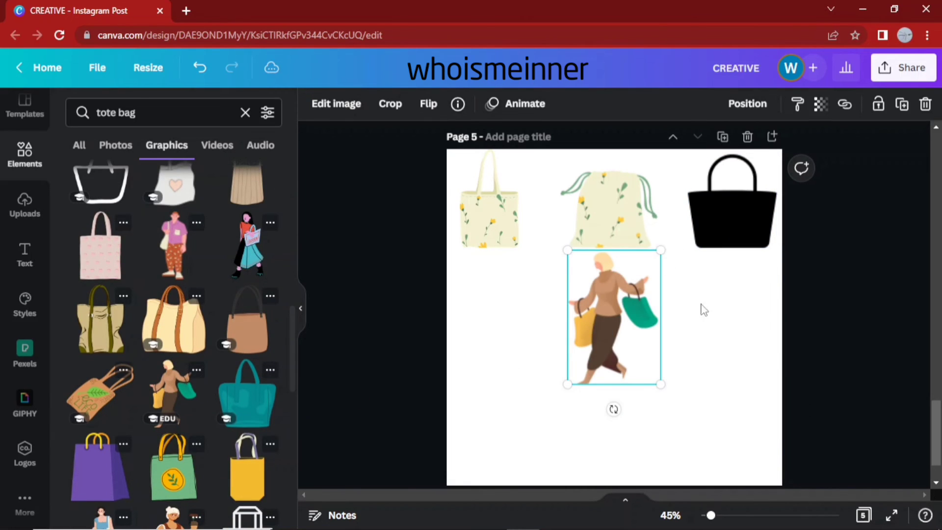
left_click(532, 358)
left_click(637, 319)
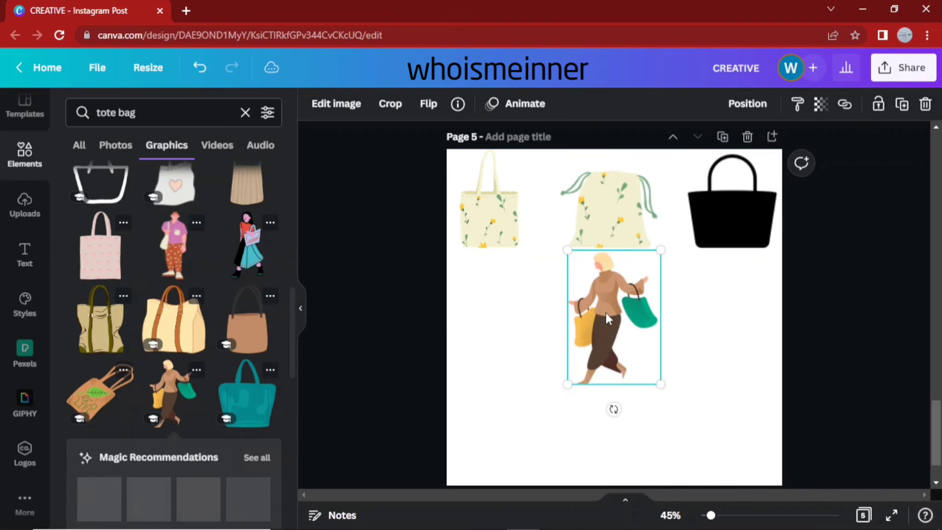
left_click_drag(661, 255, 613, 295)
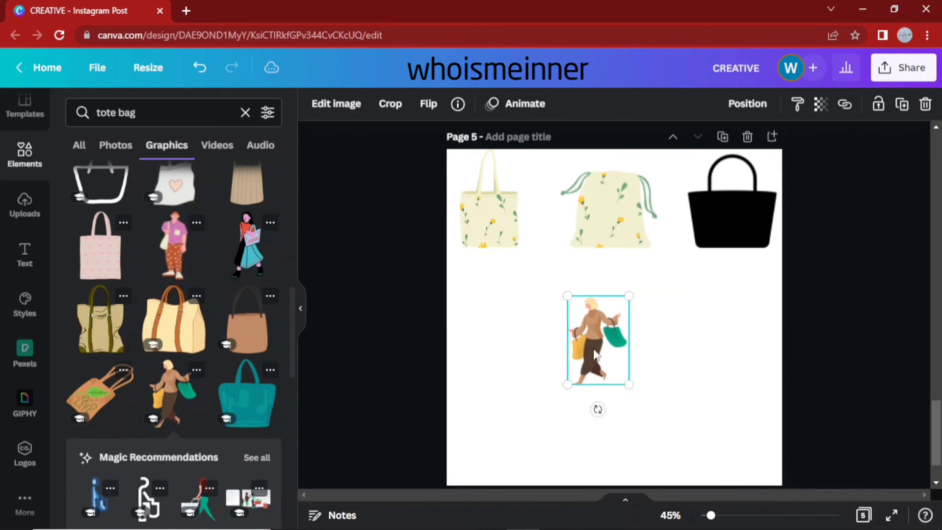
left_click_drag(598, 338, 491, 323)
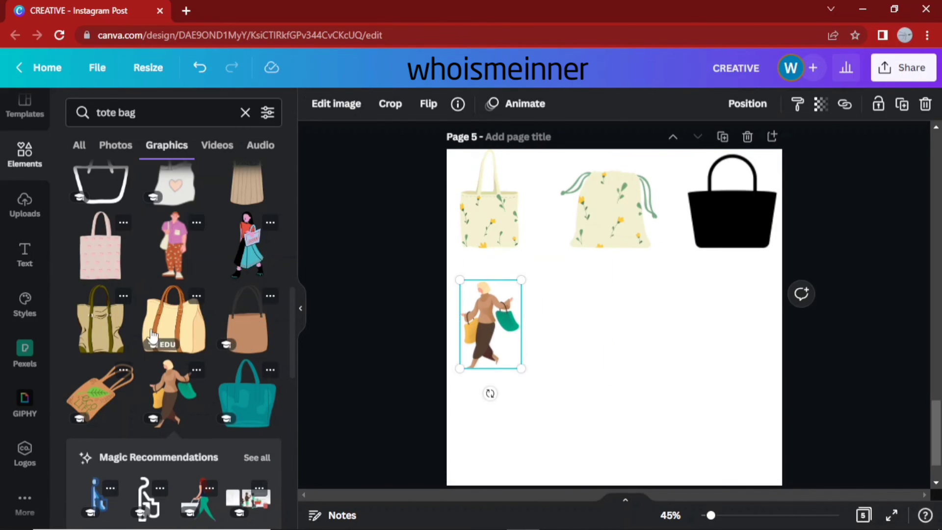
Step: Add the khaki tote bag with olive straps, scaled down, to the middle of page 5's second row
left_click_drag(660, 384, 602, 349)
scroll(222, 434, "down", 2)
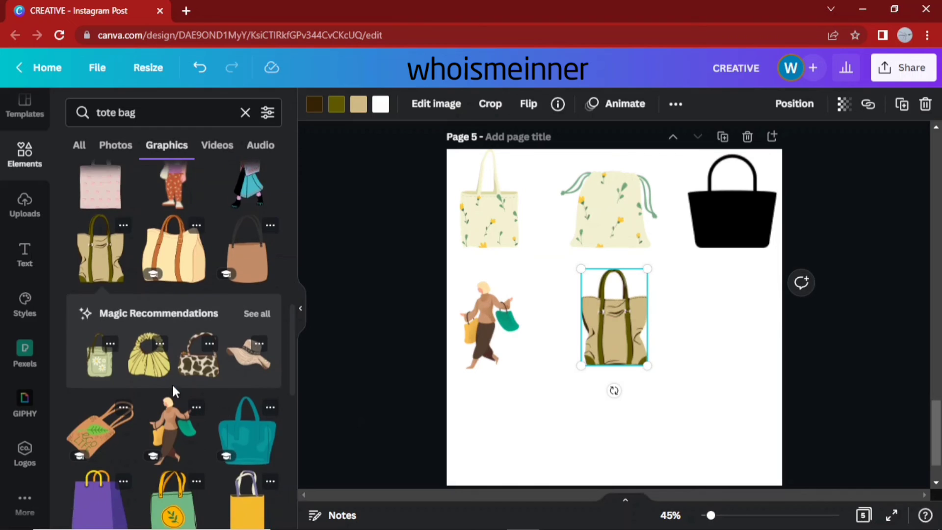
Step: Add the peach tote bag with monstera leaves, scaled down, at the right end of page 5's second row
scroll(171, 383, "up", 6)
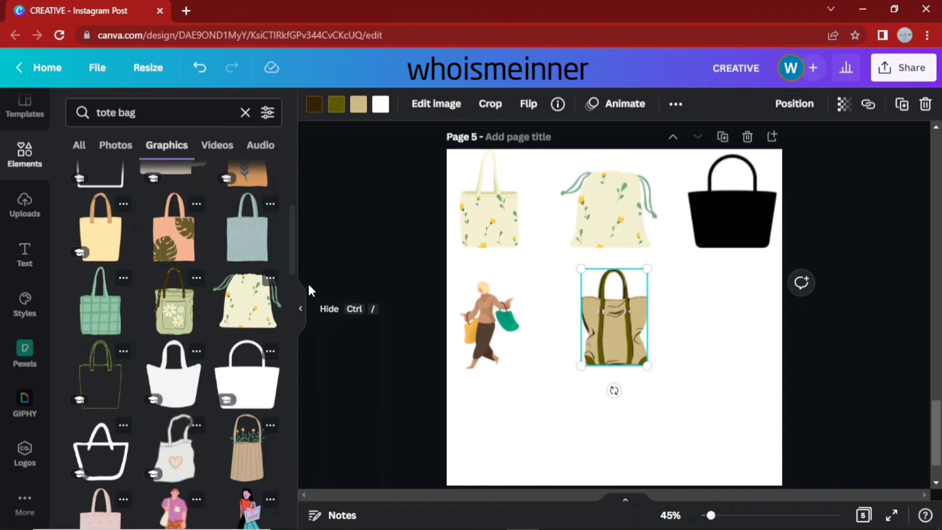
left_click(162, 245)
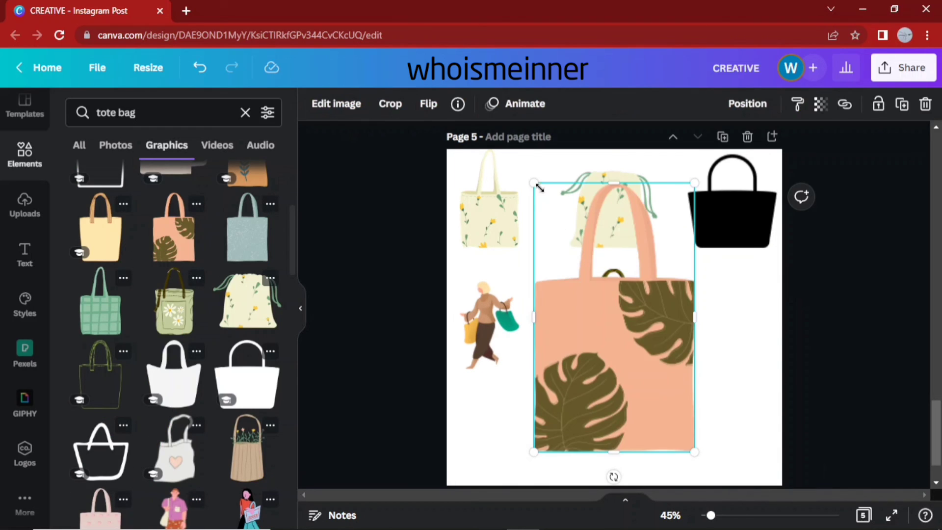
left_click_drag(595, 238, 641, 312)
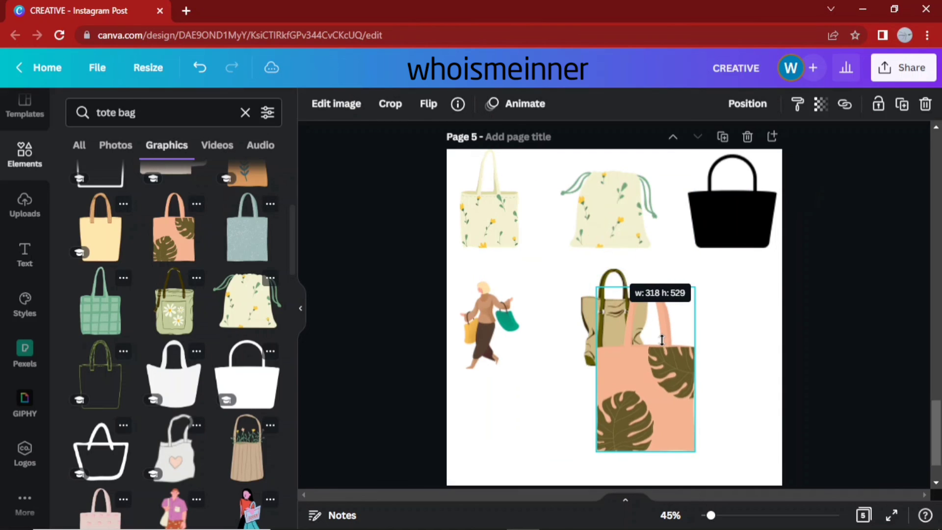
left_click_drag(641, 356, 639, 363)
left_click(751, 429)
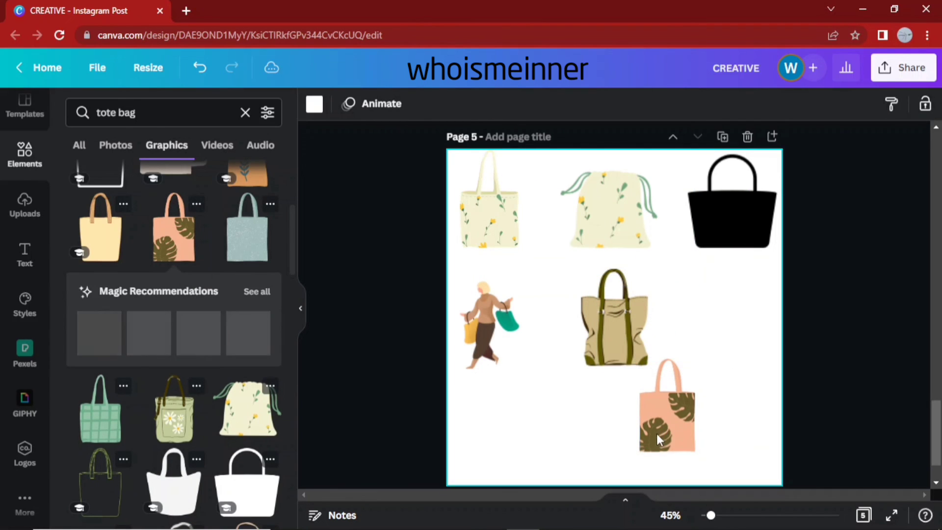
left_click_drag(694, 390, 768, 305)
Step: Add the green tote bag with the daisy pocket, scaled down, at the left end of page 5's third row
scroll(288, 405, "down", 2)
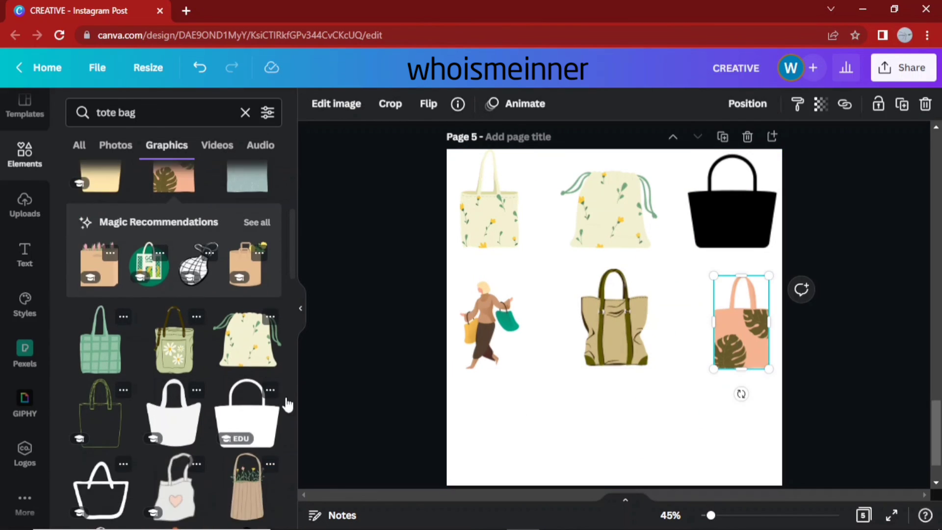
left_click_drag(614, 351, 505, 444)
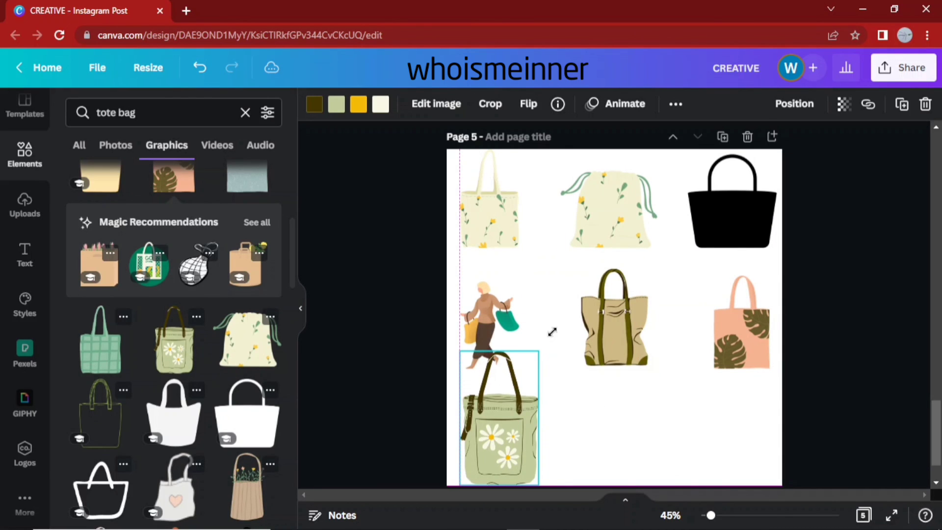
left_click_drag(538, 351, 535, 390)
key("Escape")
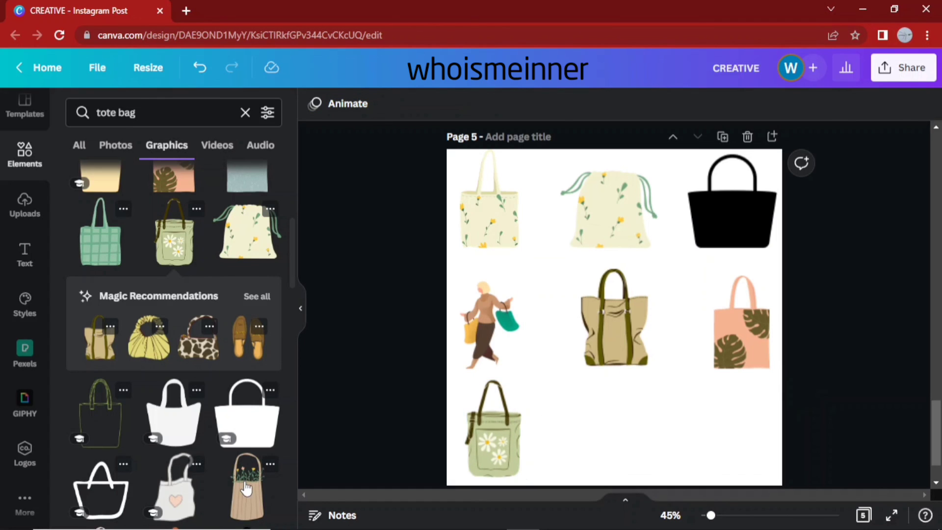
Step: Add the beige pleated bag filled with flowers, scaled down, to the middle of page 5's third row
left_click_drag(610, 338, 610, 438)
left_click_drag(655, 354, 650, 350)
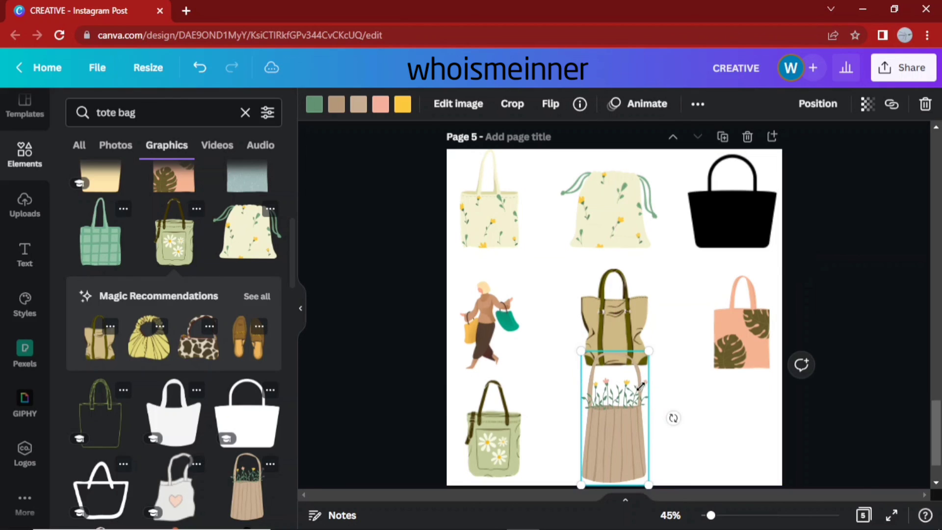
left_click_drag(640, 386, 643, 397)
left_click(653, 437)
Step: Look through the tote bag graphics for another sample to fill page 5's third row
scroll(265, 395, "up", 1)
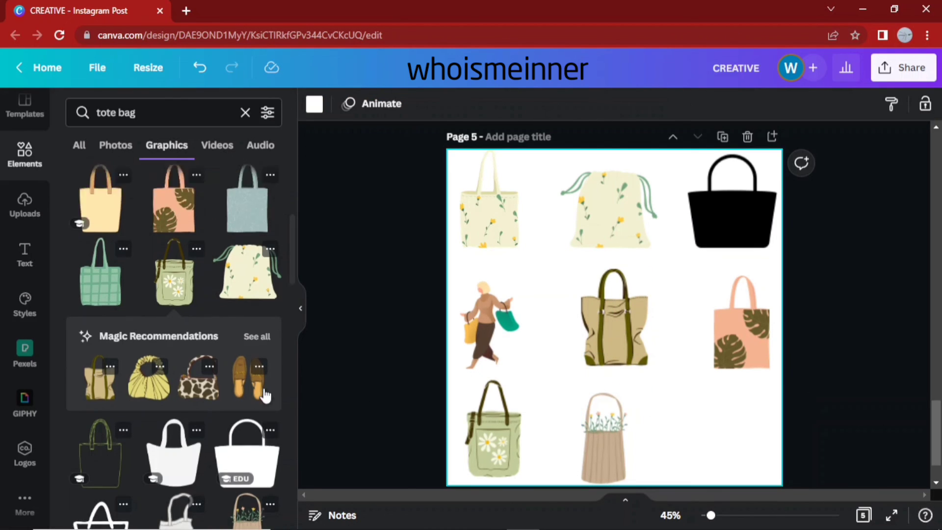
scroll(265, 396, "up", 5)
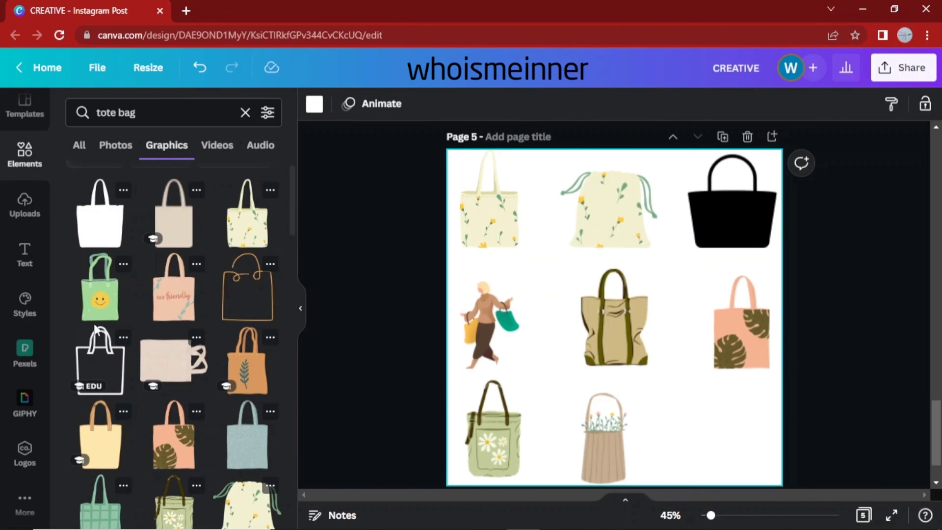